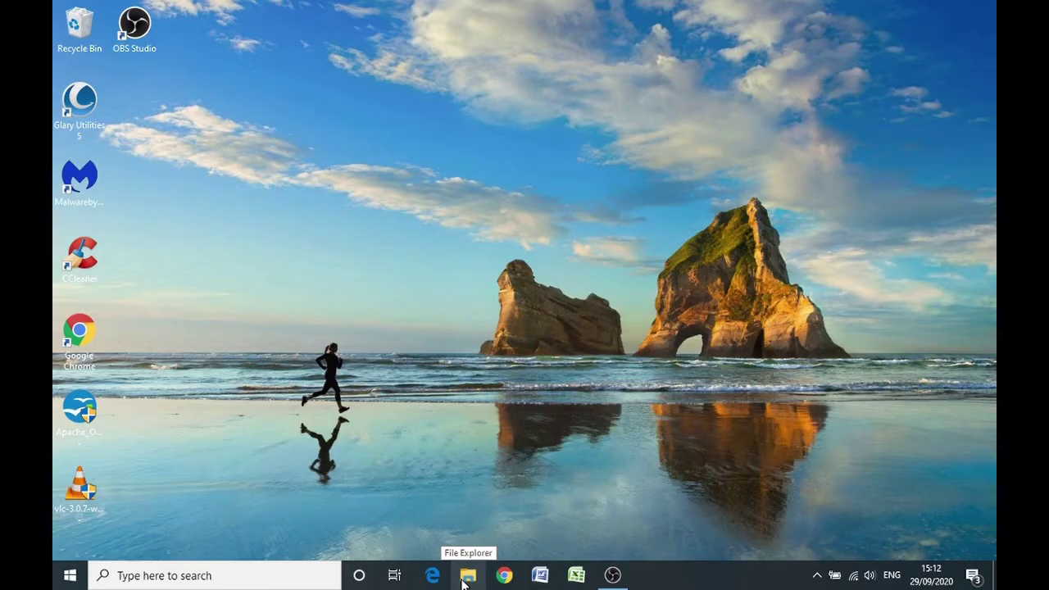
- Open File Explorer at Quick access and maximize its window
{"action": "left_click", "coordinate": [465, 577]}
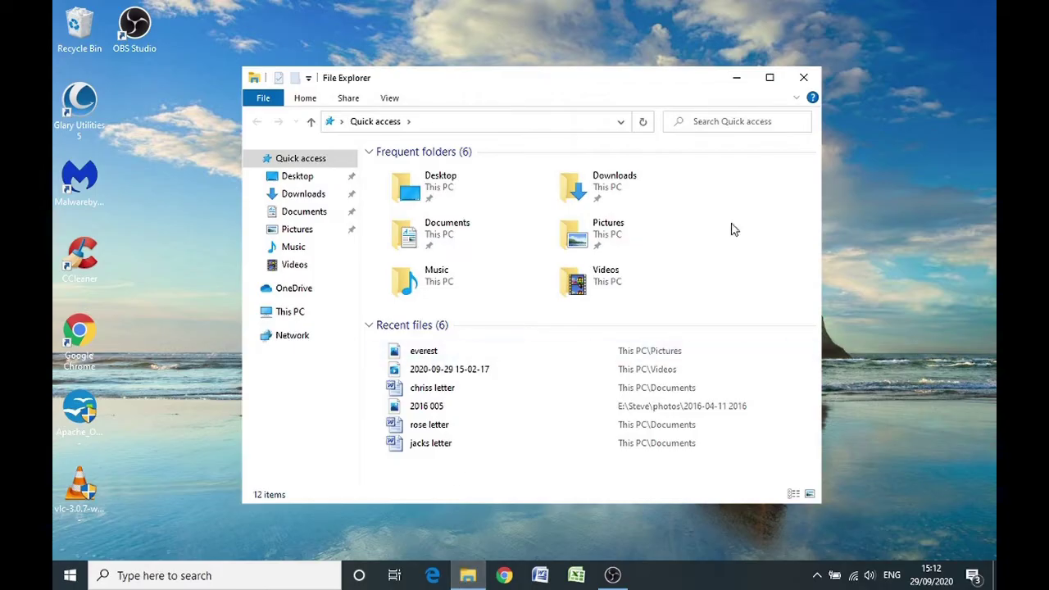
{"action": "left_click", "coordinate": [770, 80]}
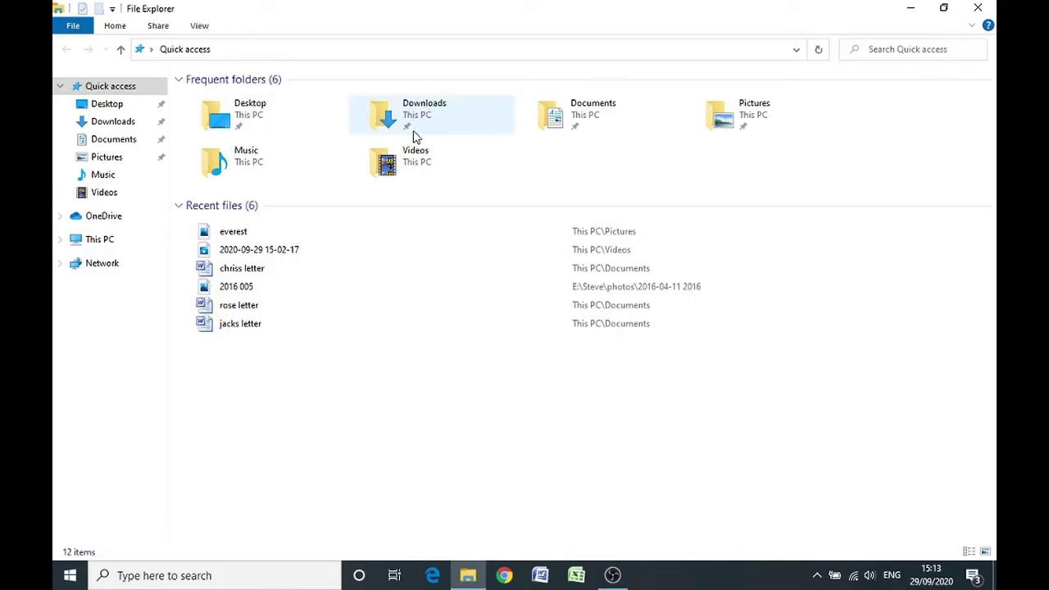
- Close File Explorer and bring up the AutoPlay choices for the ESD-USB (E:) drive
{"action": "left_click", "coordinate": [982, 7]}
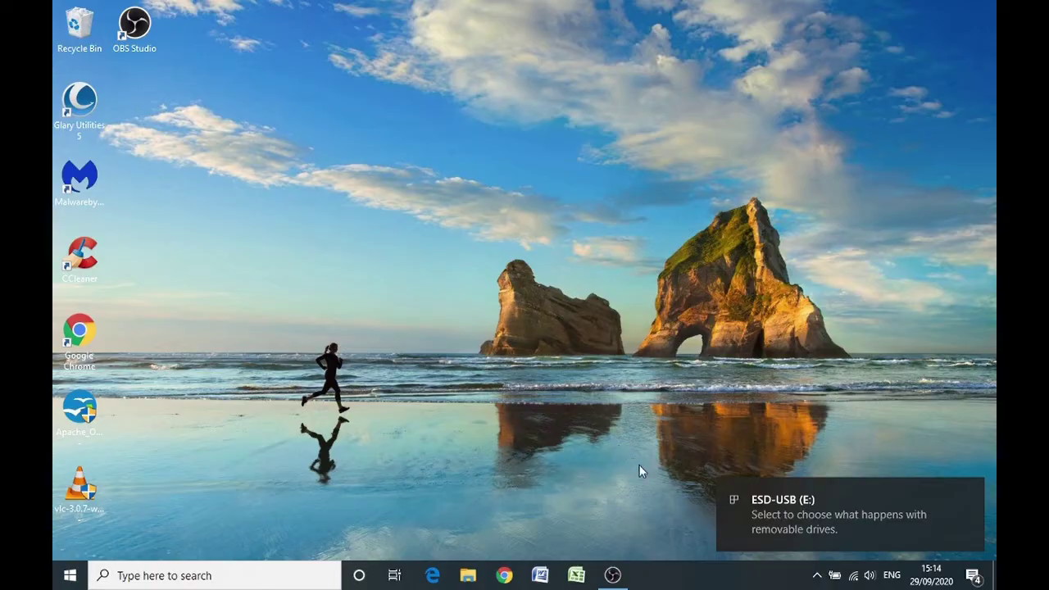
{"action": "left_click", "coordinate": [858, 523]}
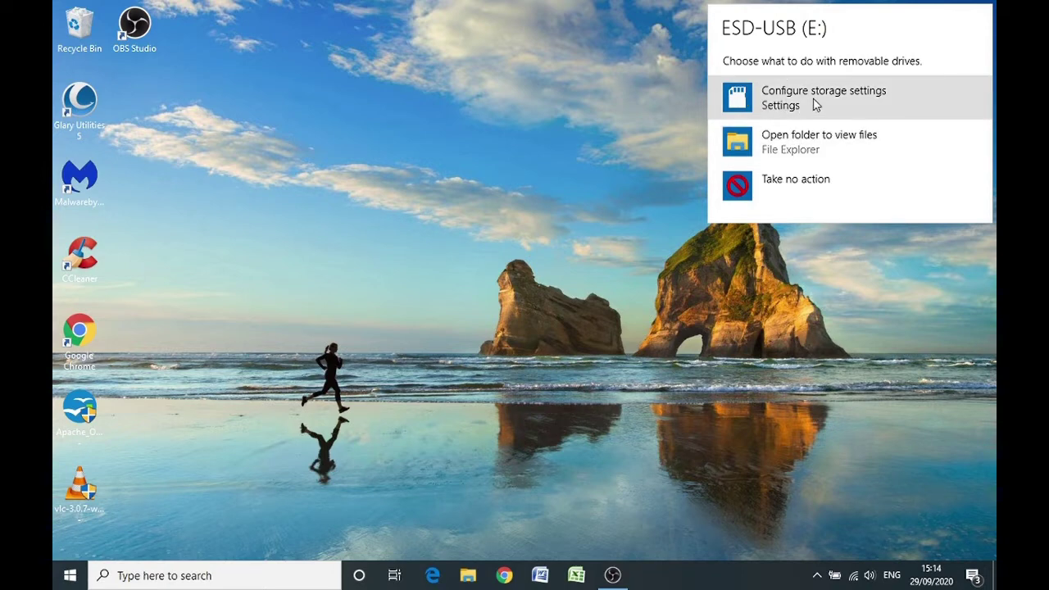
- View the ESD-USB (E:) drive's five files from AutoPlay, then return to the desktop
{"action": "left_click", "coordinate": [796, 148]}
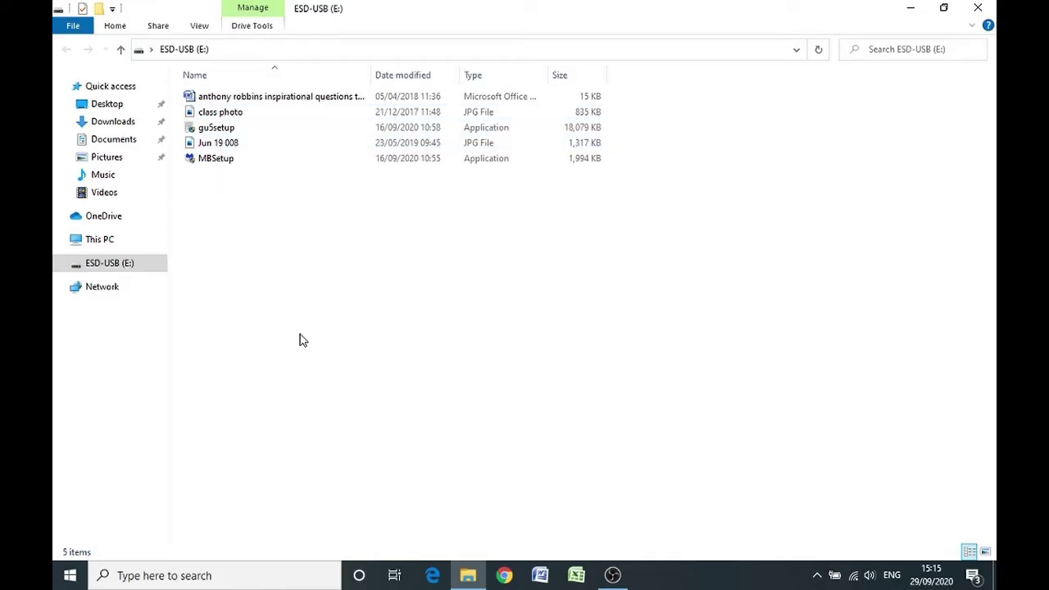
{"action": "key", "text": "super+d"}
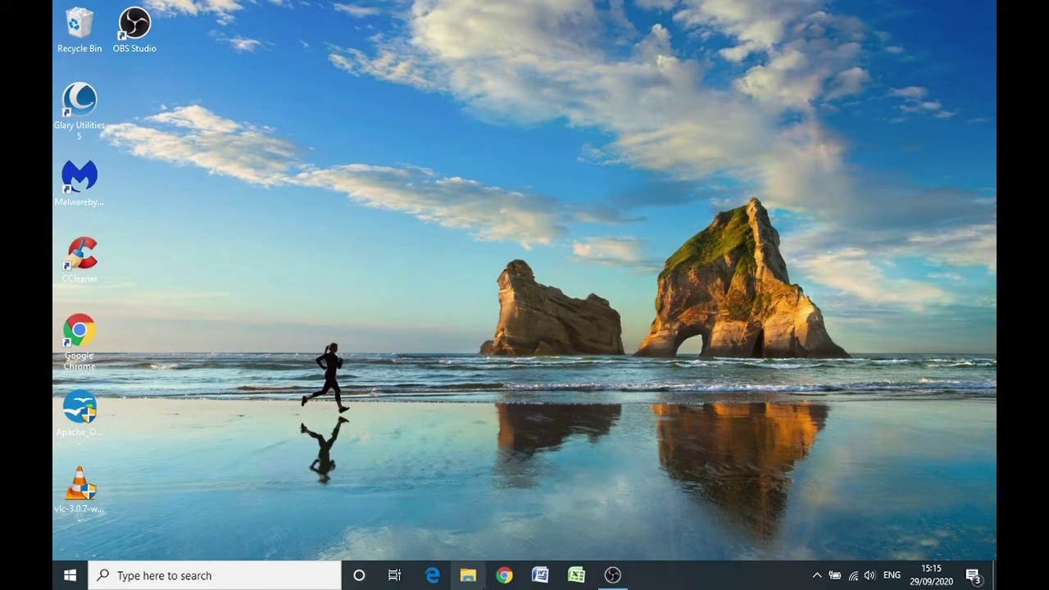
{"action": "left_click", "coordinate": [478, 578]}
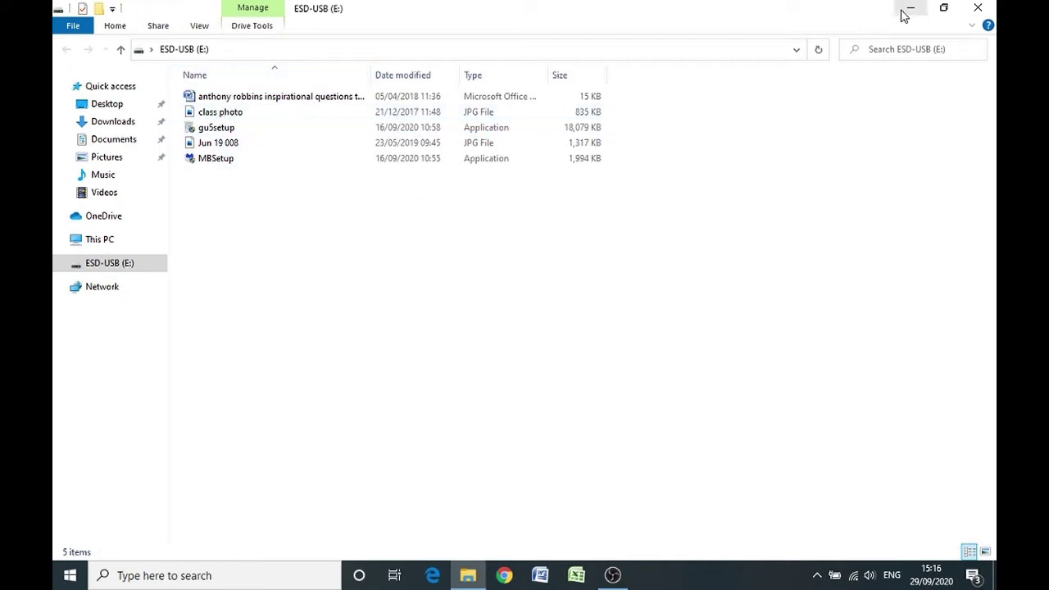
{"action": "left_click", "coordinate": [976, 9]}
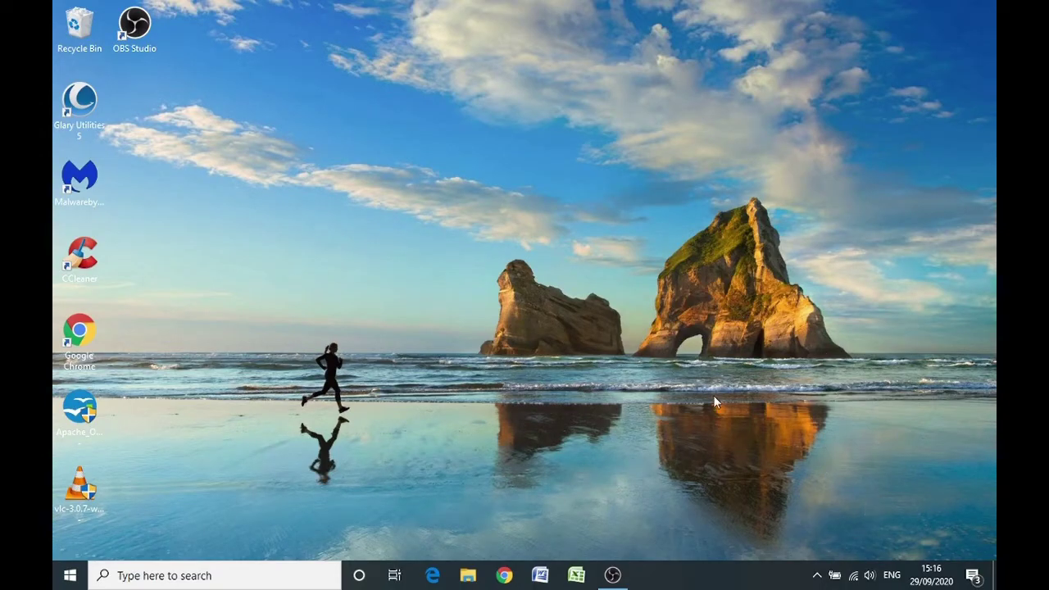
{"action": "left_click", "coordinate": [469, 575]}
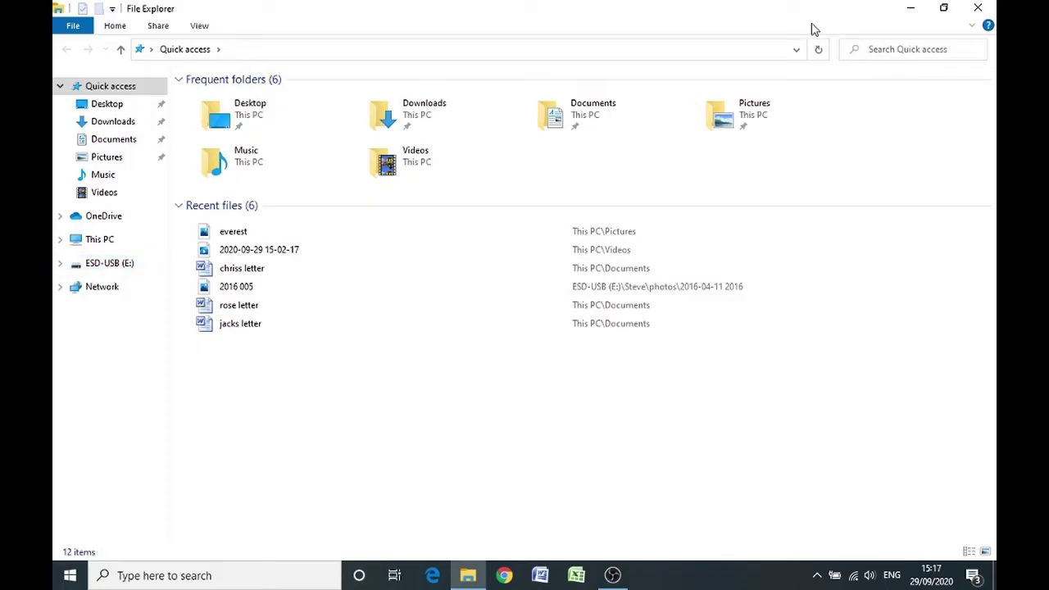
{"action": "left_click", "coordinate": [990, 8]}
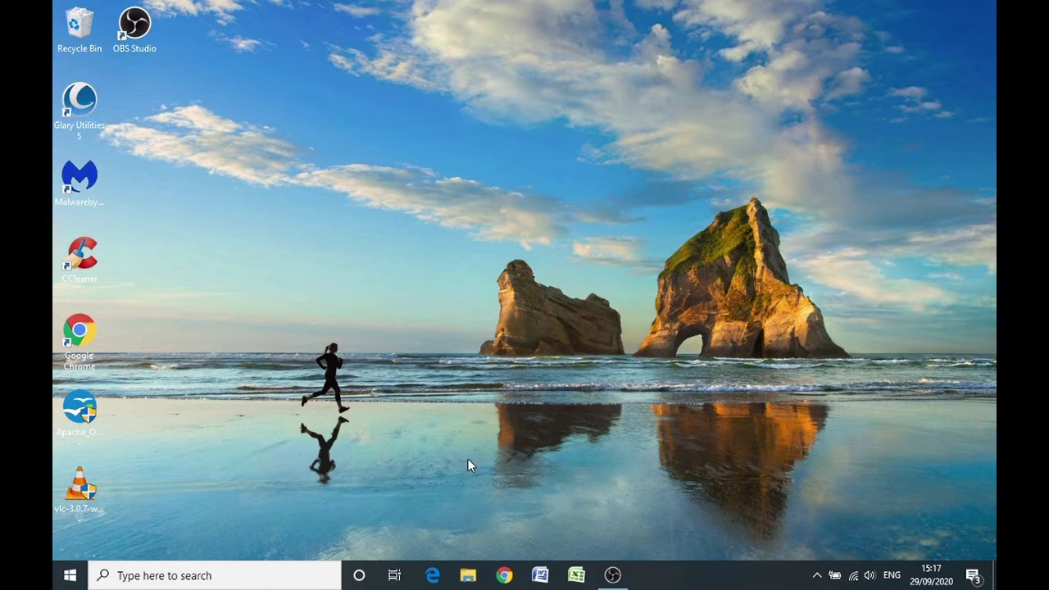
- Launch File Explorer and list the five files on the ESD-USB (E:) drive
{"action": "left_click", "coordinate": [469, 575]}
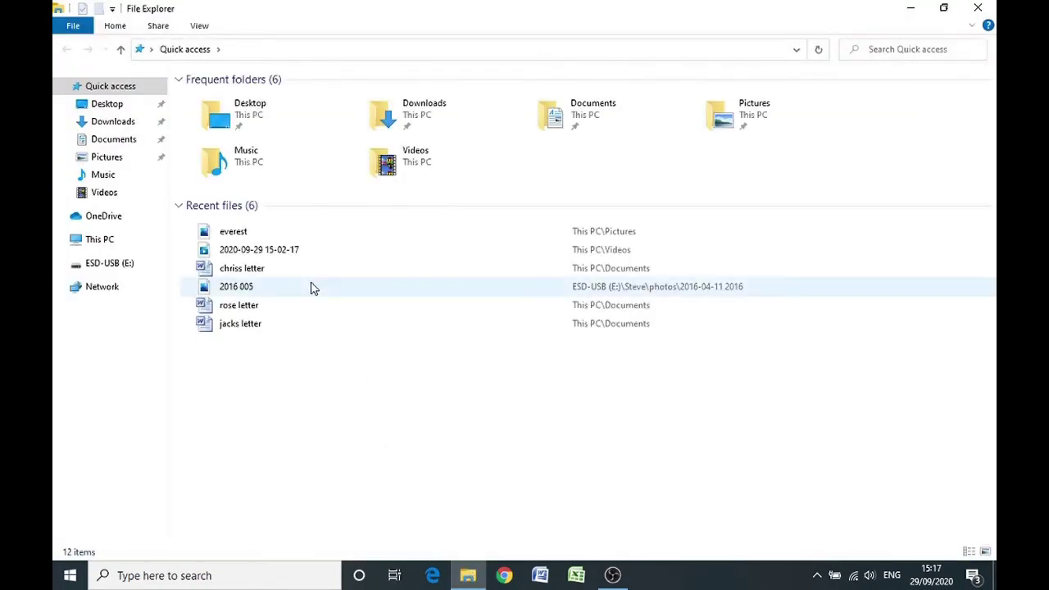
{"action": "left_click", "coordinate": [103, 273]}
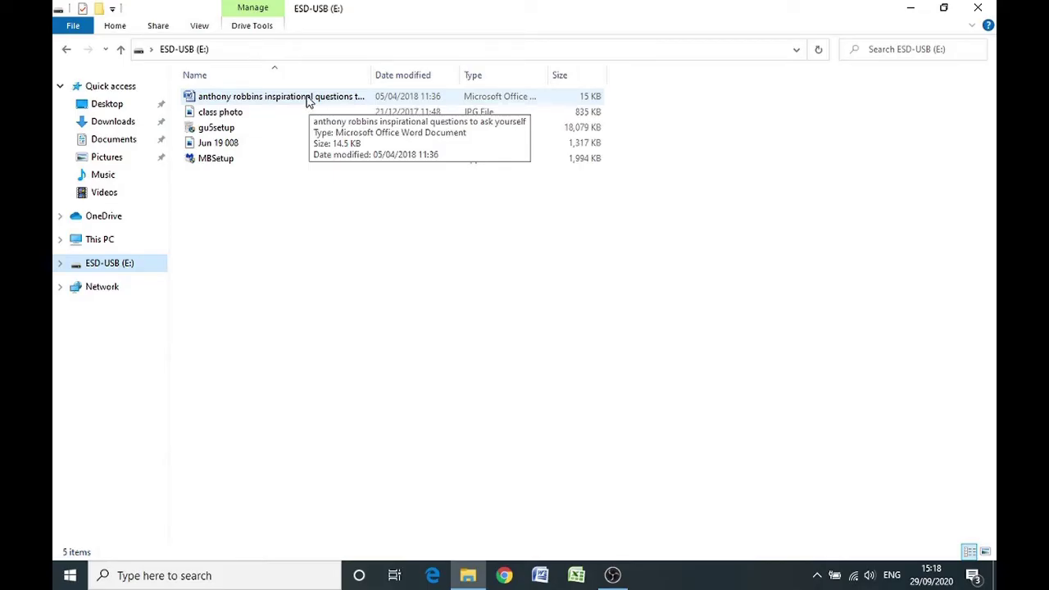
{"action": "double_click", "coordinate": [309, 97]}
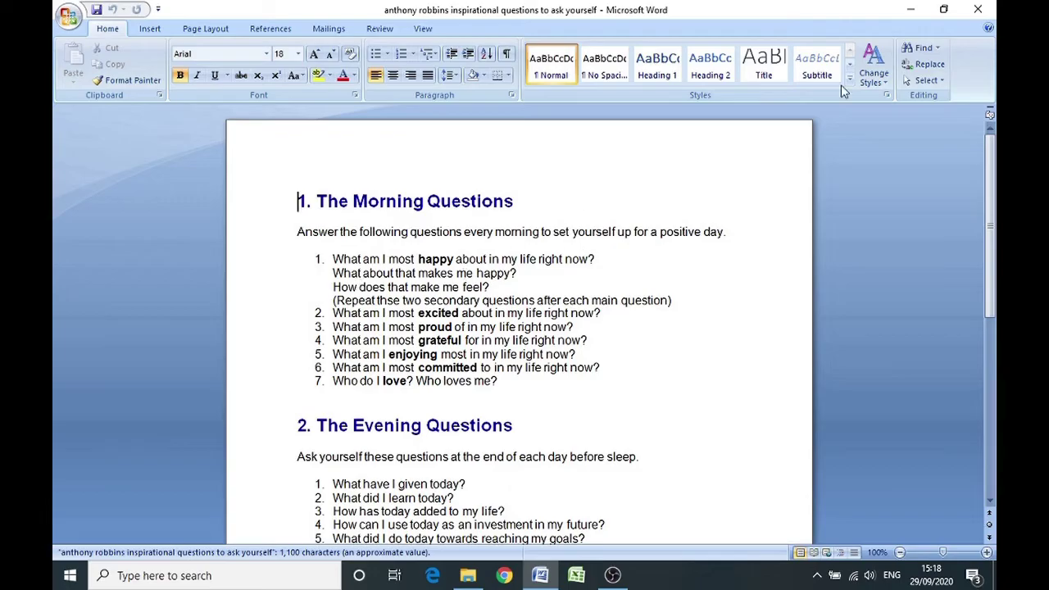
{"action": "left_click", "coordinate": [987, 12]}
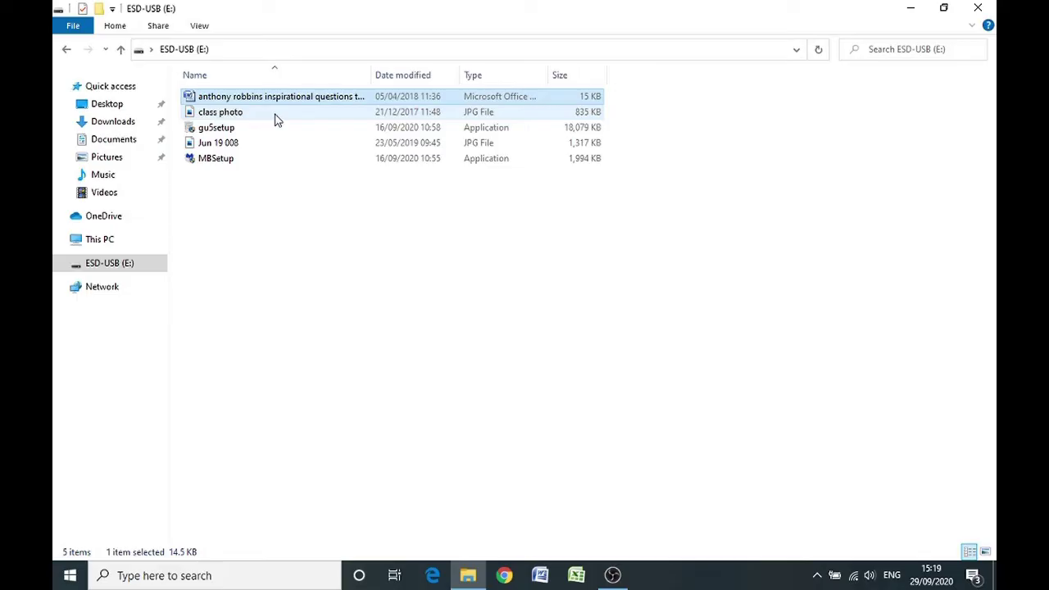
- Open 'class photo' in Photos, setting Photos as the default app for .jpg files
{"action": "left_click_drag", "start_coordinate": [275, 120], "coordinate": [364, 380]}
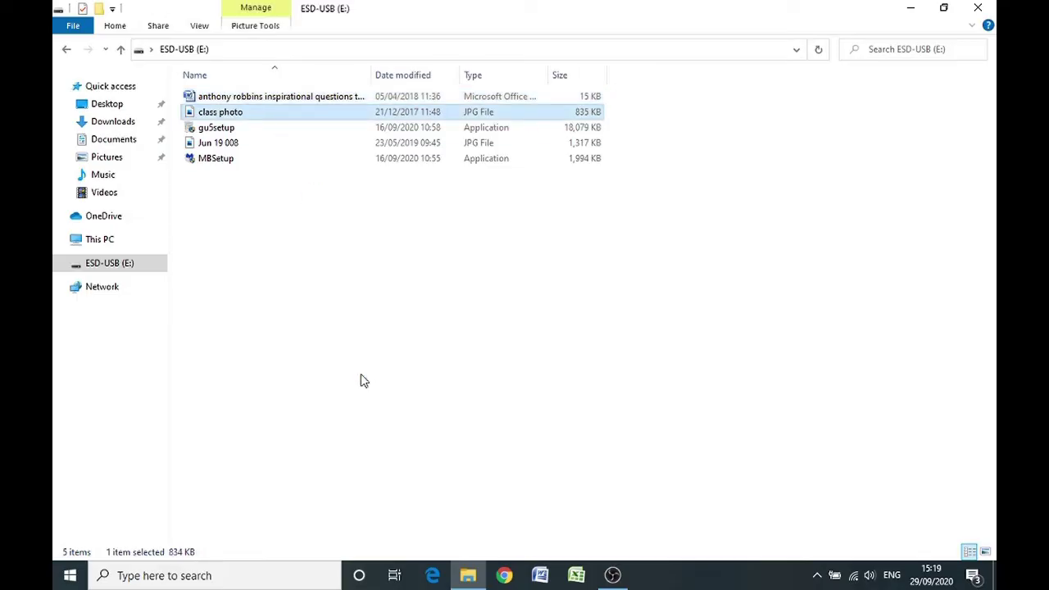
{"action": "key", "text": "Return"}
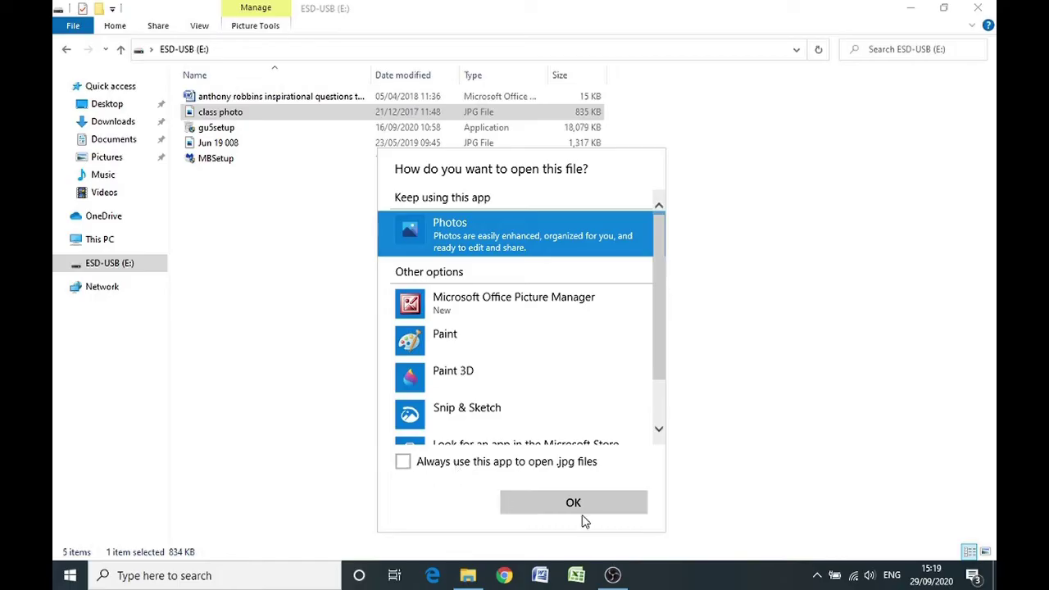
{"action": "left_click", "coordinate": [402, 463]}
{"action": "left_click", "coordinate": [538, 509]}
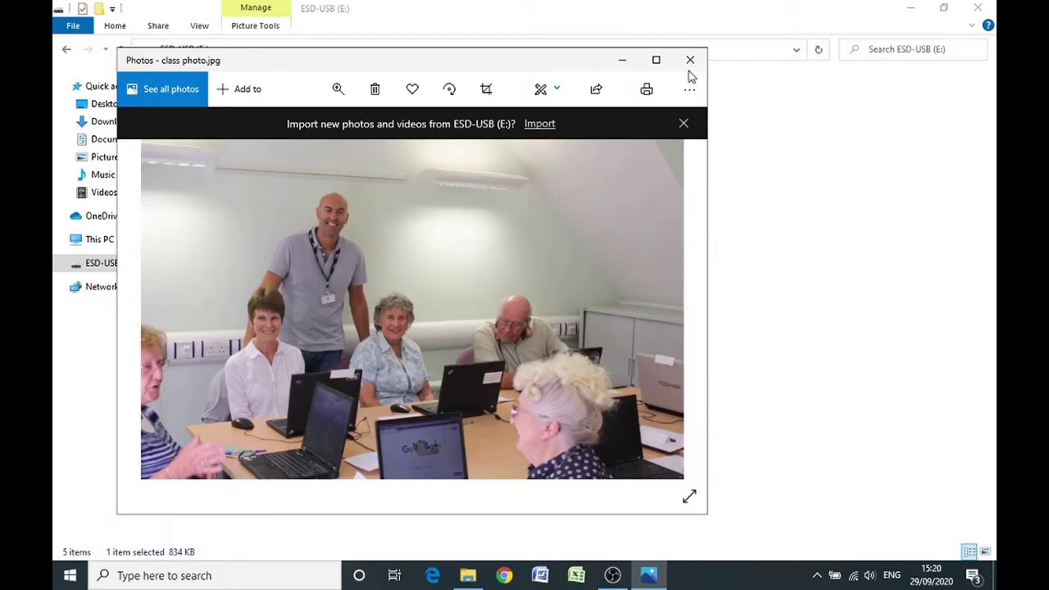
- Maximize Photos, then view the 'Jun 19 008' seaside picture and close Photos
{"action": "left_click", "coordinate": [651, 61]}
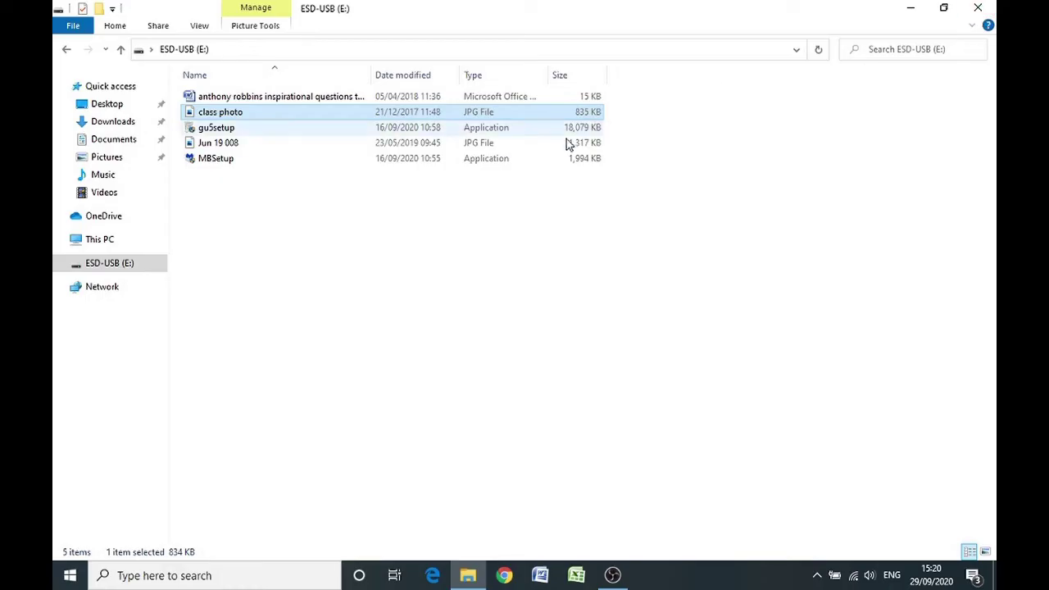
{"action": "double_click", "coordinate": [252, 146]}
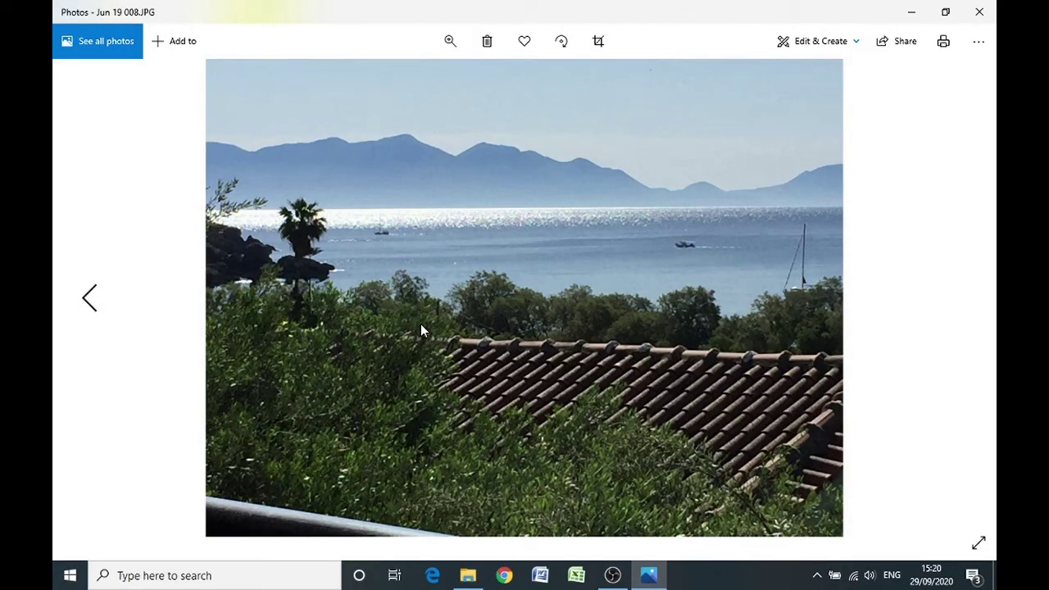
{"action": "left_click", "coordinate": [978, 11]}
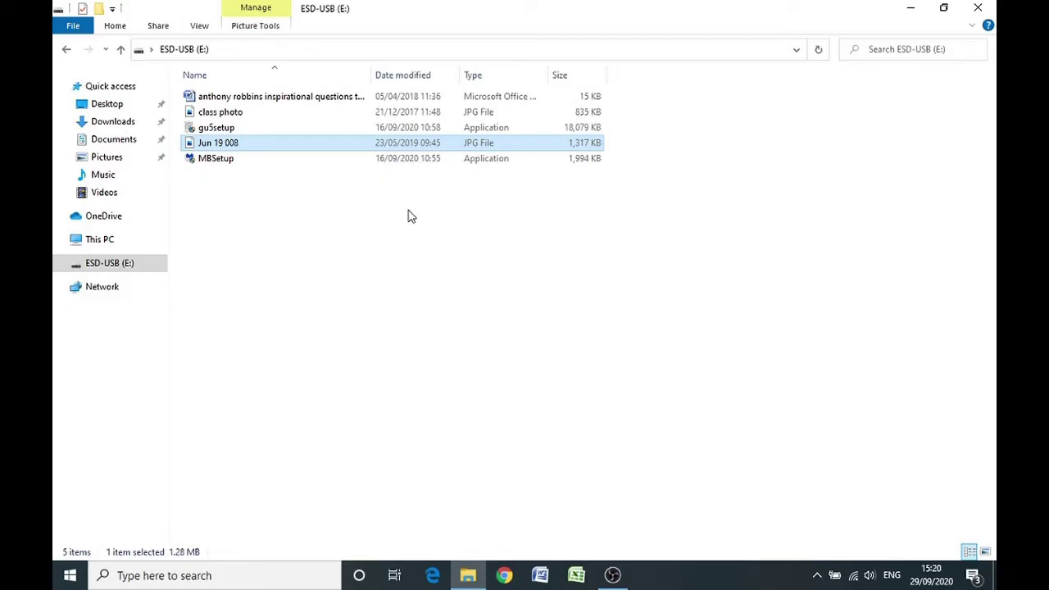
- Close the ESD-USB (E:) window and launch a fresh File Explorer window
{"action": "key", "text": "alt+F4"}
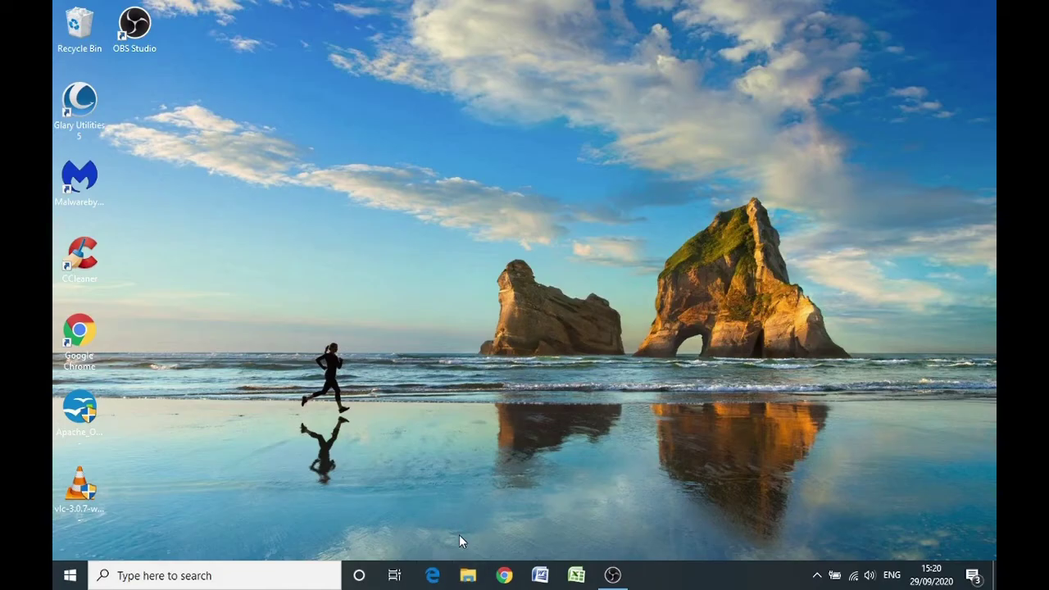
{"action": "left_click", "coordinate": [469, 581]}
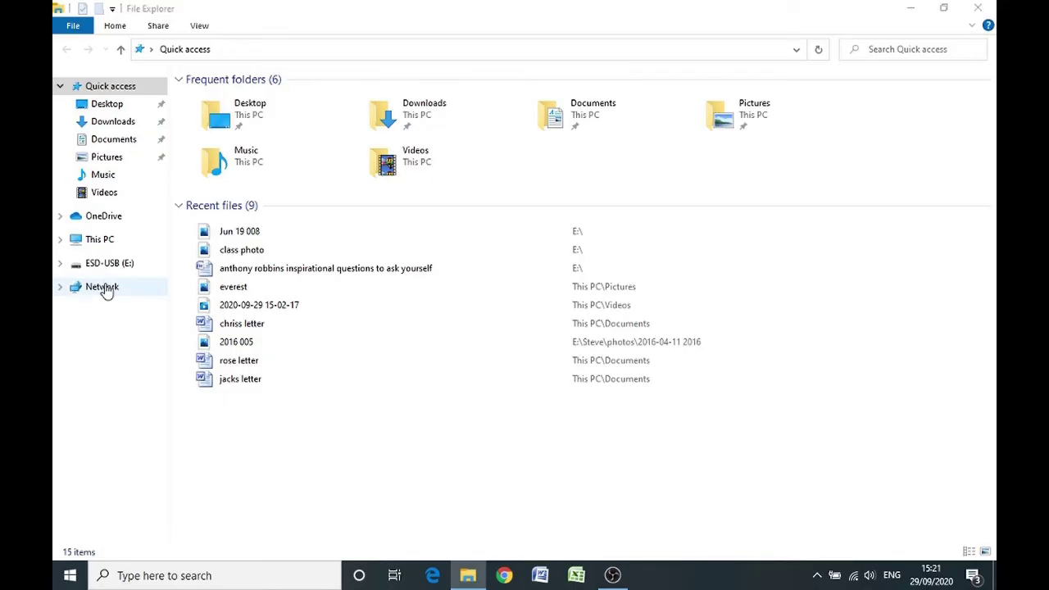
- Dismiss the network discovery error and open the ESD-USB (E:) drive instead
{"action": "left_click", "coordinate": [105, 289]}
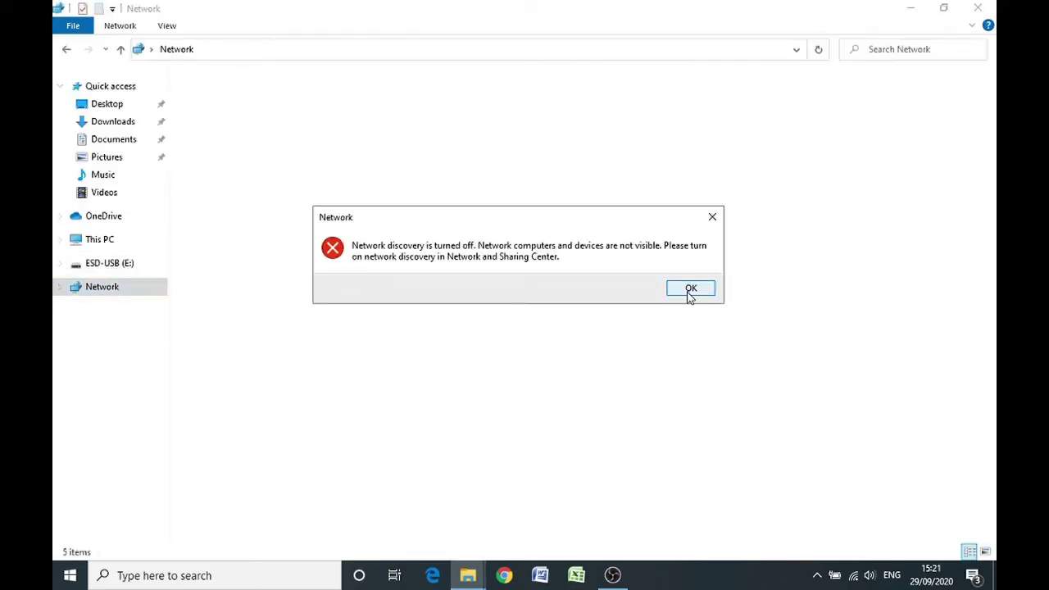
{"action": "left_click", "coordinate": [689, 293]}
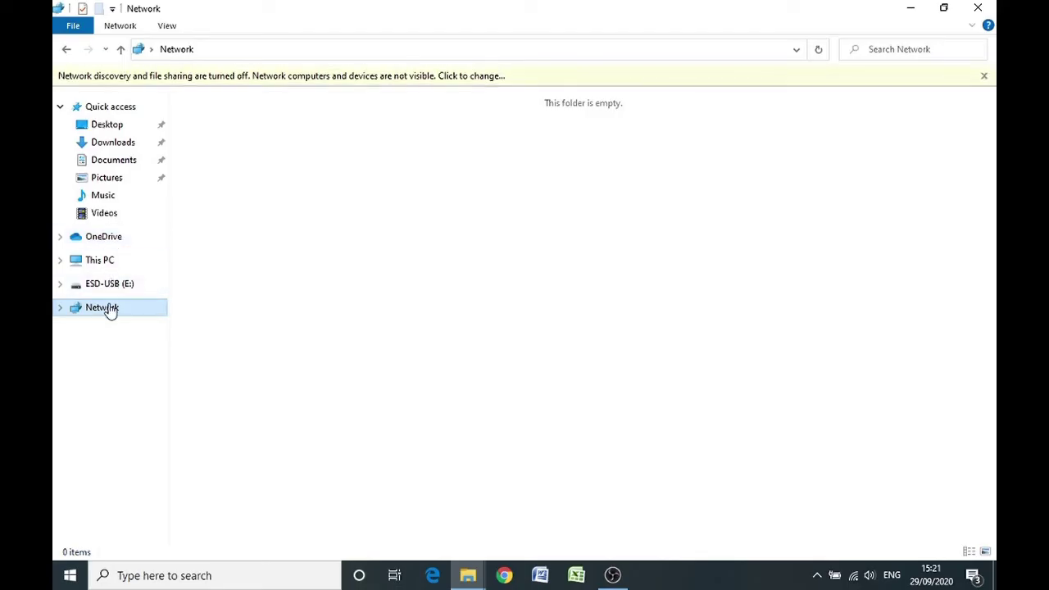
{"action": "left_click", "coordinate": [103, 285]}
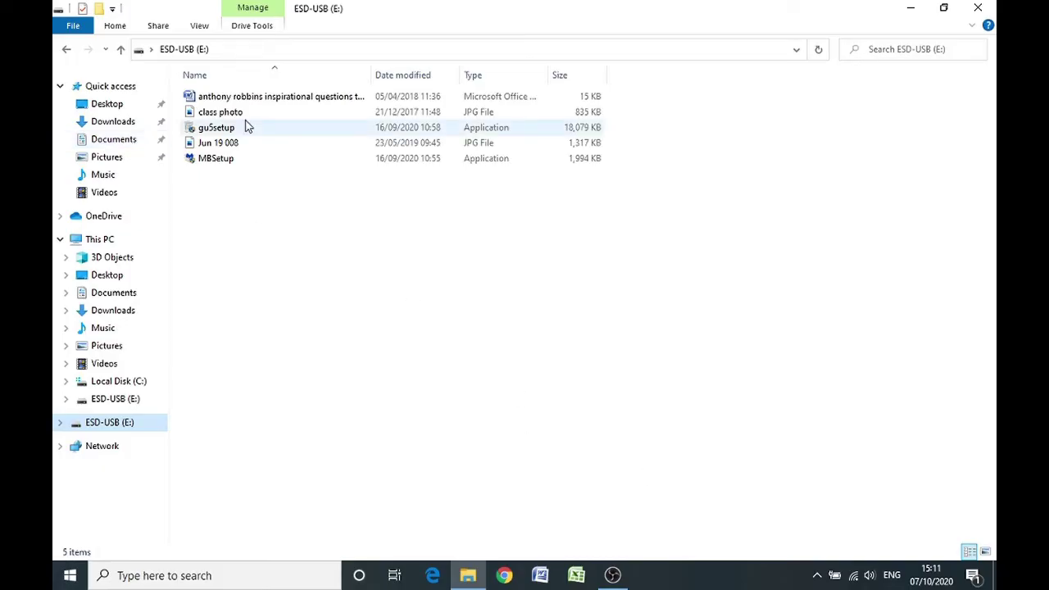
- Copy the 15 KB 'anthony robbins inspirational questions' document from the USB into Documents
{"action": "left_click", "coordinate": [236, 102]}
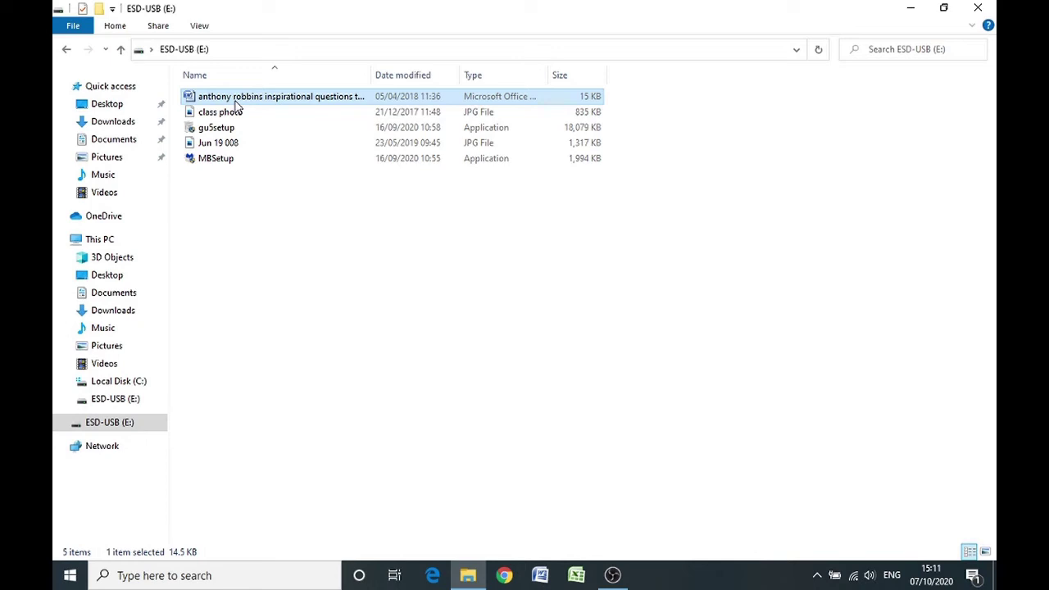
{"action": "double_click", "coordinate": [234, 98]}
{"action": "right_click", "coordinate": [235, 100]}
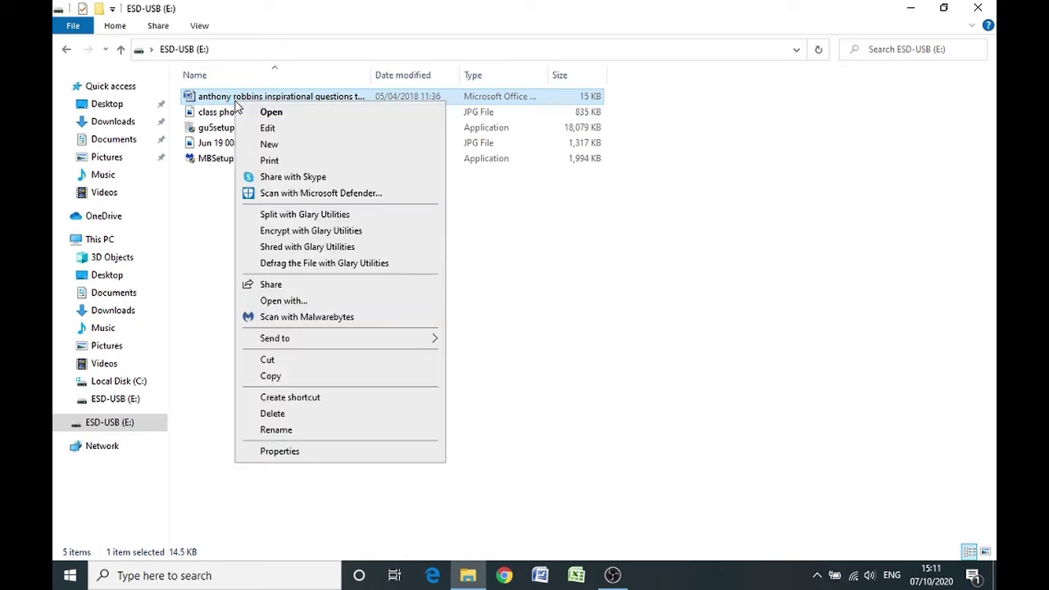
{"action": "left_click", "coordinate": [283, 379]}
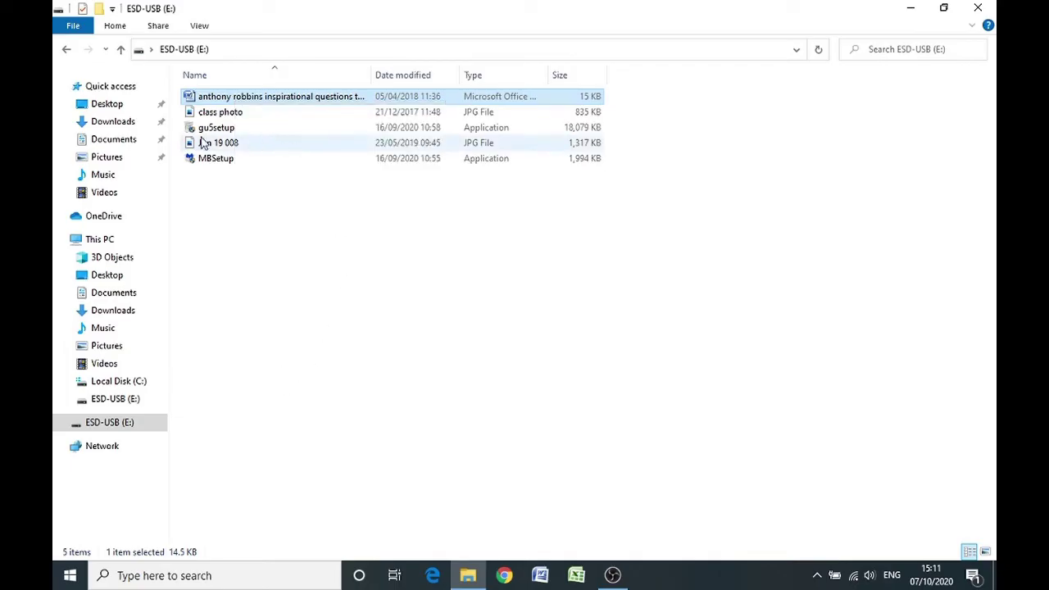
{"action": "left_click", "coordinate": [123, 140]}
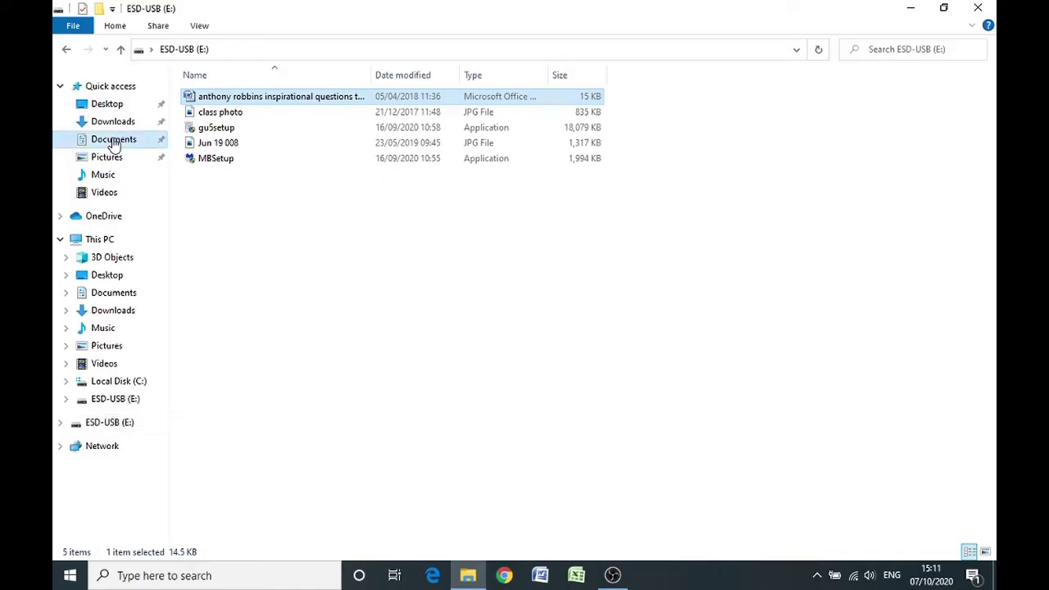
{"action": "right_click", "coordinate": [258, 246]}
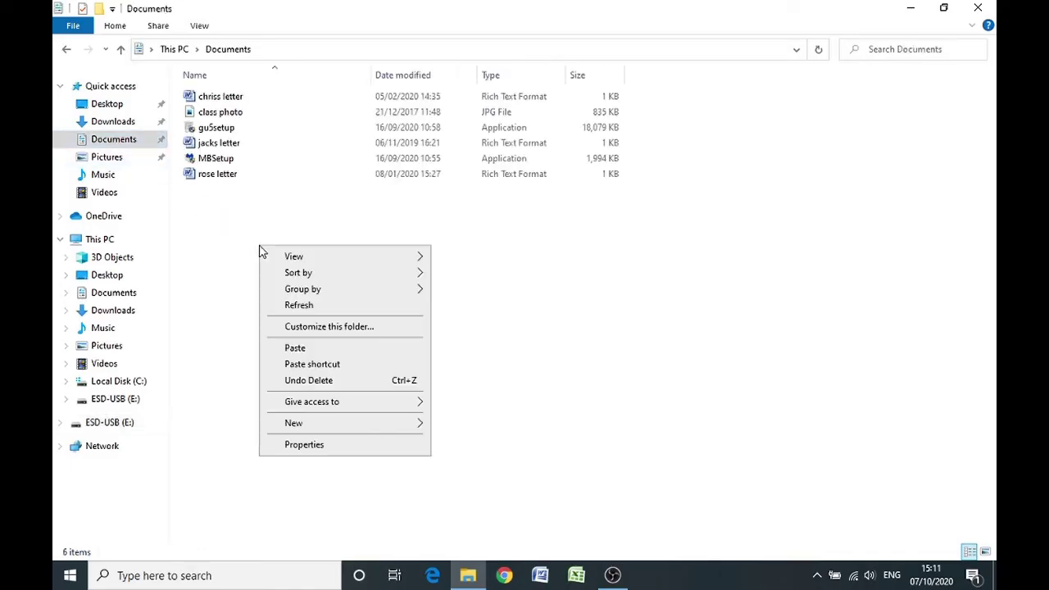
{"action": "left_click", "coordinate": [295, 347]}
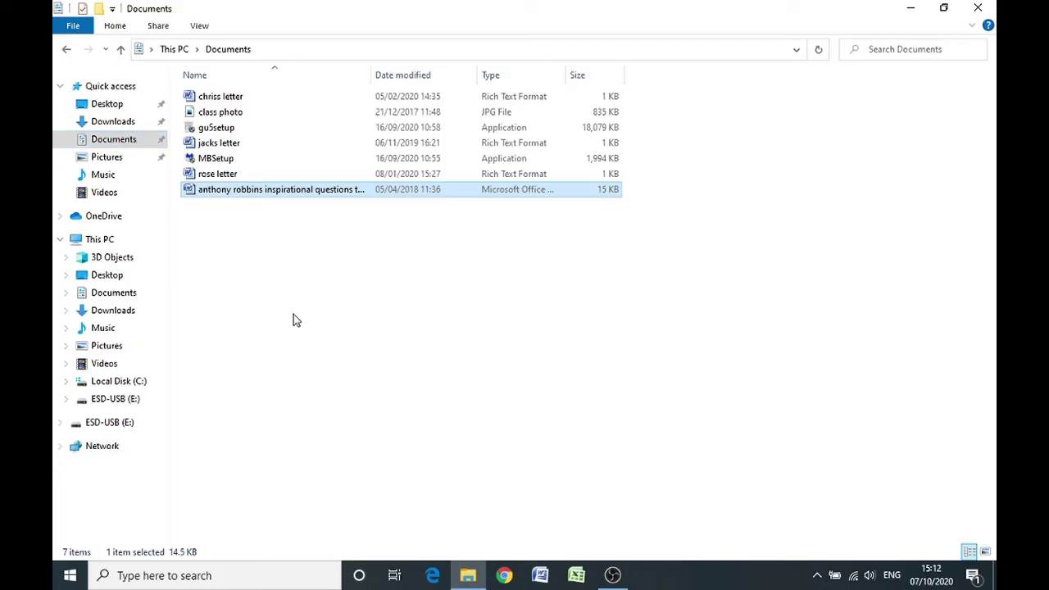
- Copy 'Jun 19 008' from ESD-USB (E:) into Pictures, then return to the drive
{"action": "left_click", "coordinate": [110, 429]}
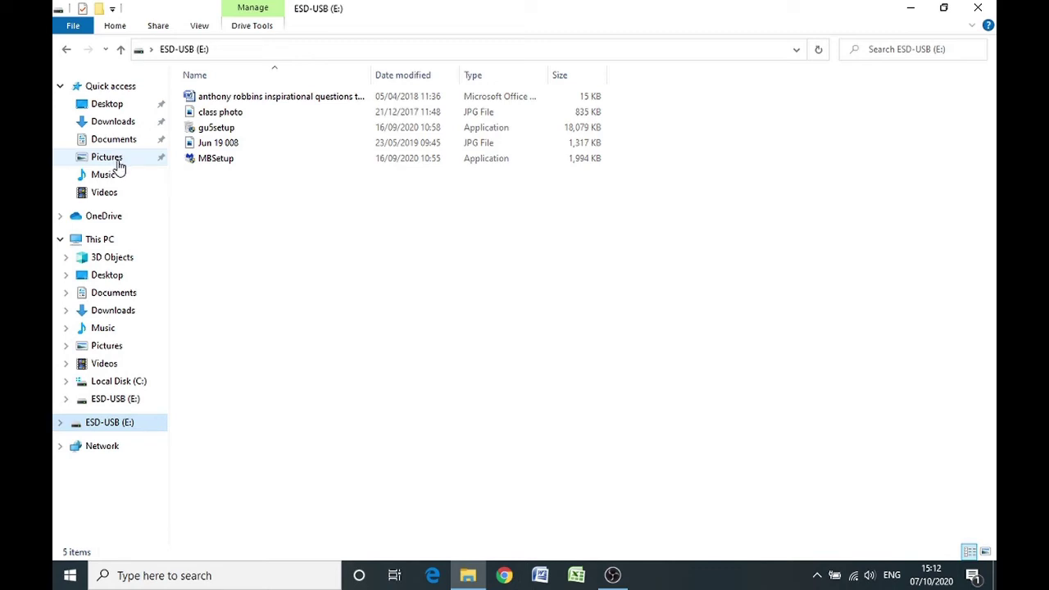
{"action": "left_click", "coordinate": [234, 153]}
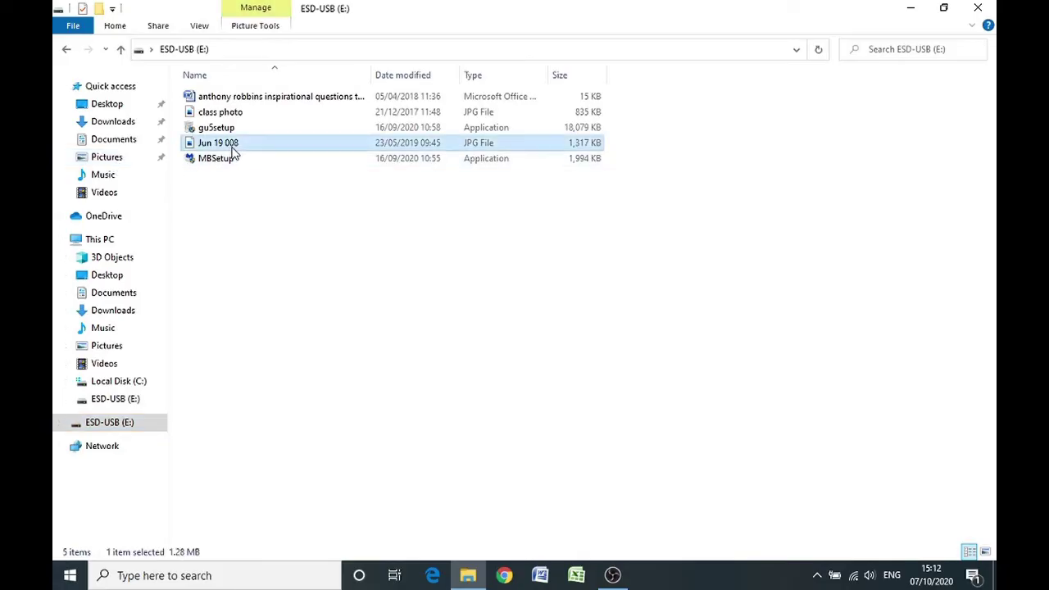
{"action": "double_click", "coordinate": [232, 146]}
{"action": "right_click", "coordinate": [232, 144]}
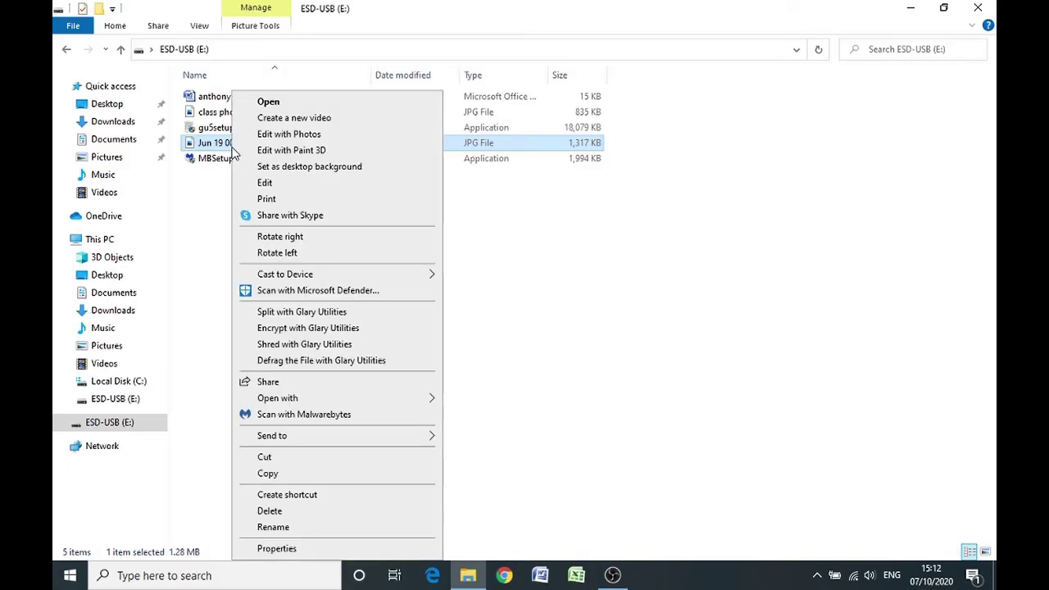
{"action": "left_click", "coordinate": [268, 475]}
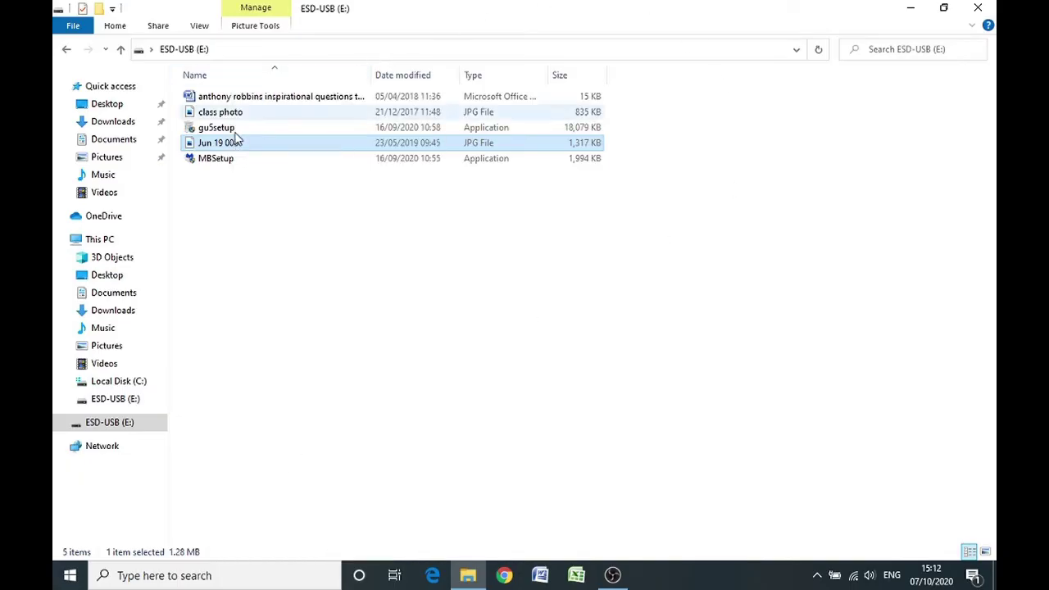
{"action": "left_click", "coordinate": [107, 157]}
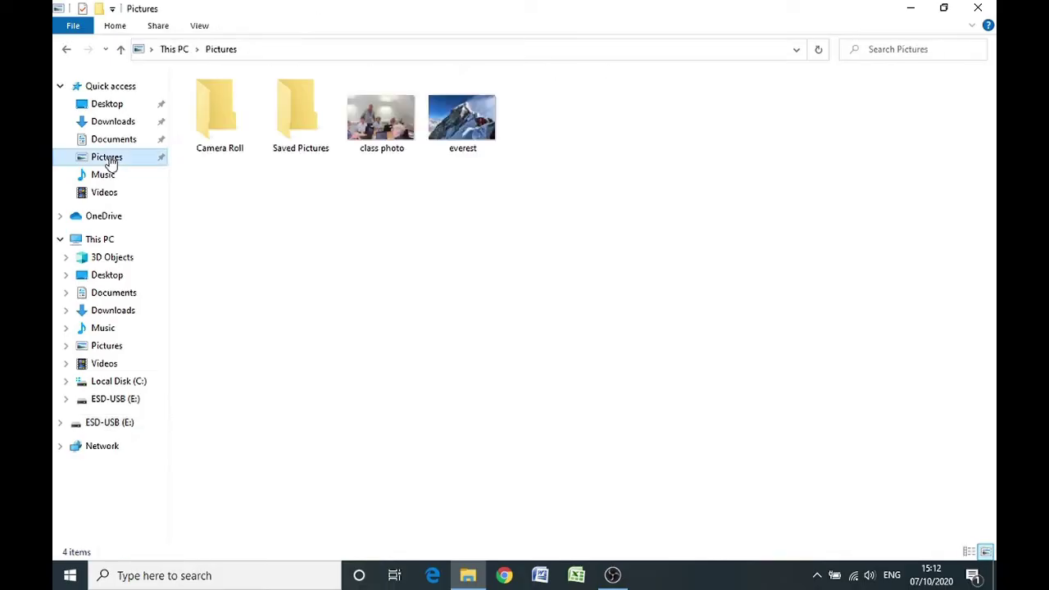
{"action": "right_click", "coordinate": [349, 234]}
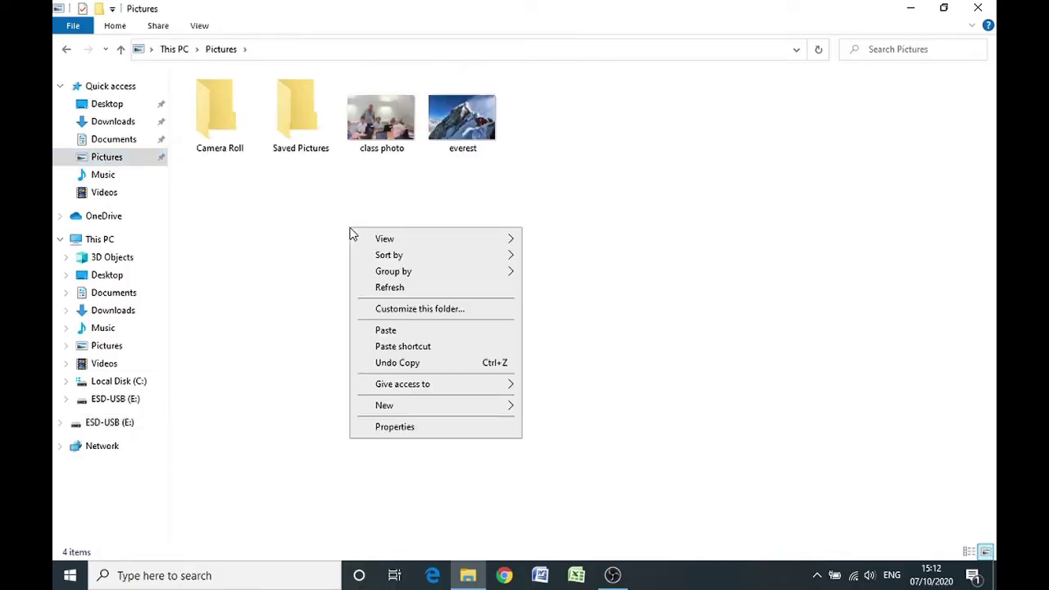
{"action": "left_click", "coordinate": [398, 330]}
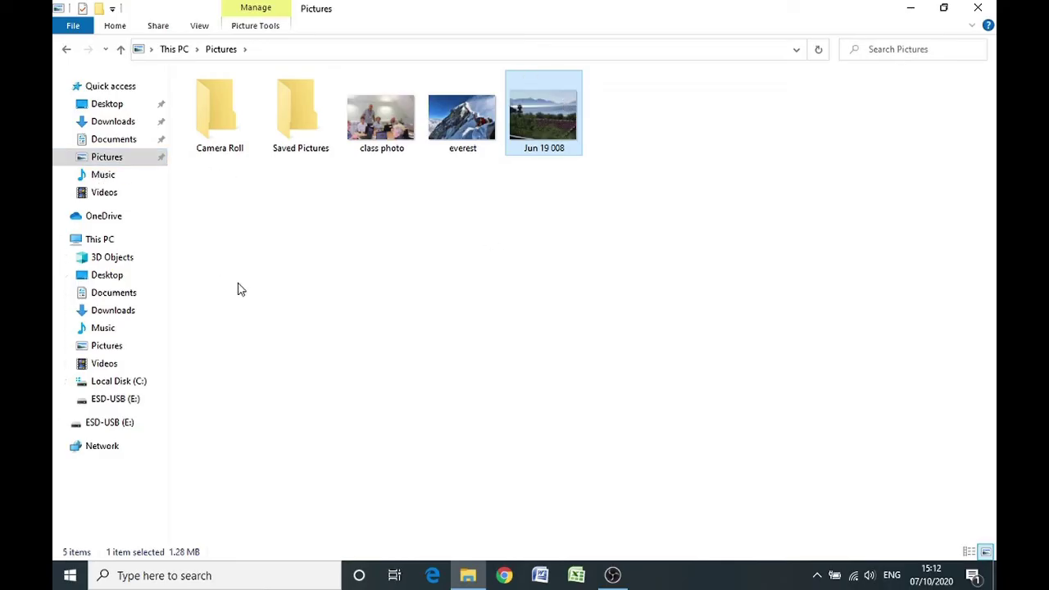
{"action": "left_click", "coordinate": [111, 423]}
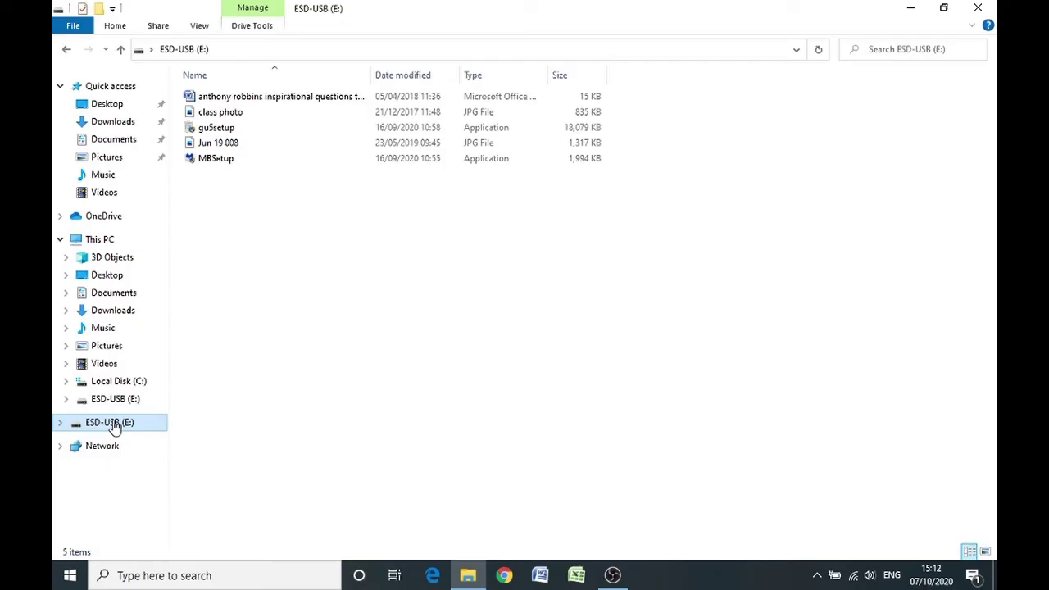
{"action": "left_click", "coordinate": [236, 96]}
- Select the Jun 19 008 picture, then close the ESD-USB (E:) drive window
{"action": "left_click", "coordinate": [206, 143]}
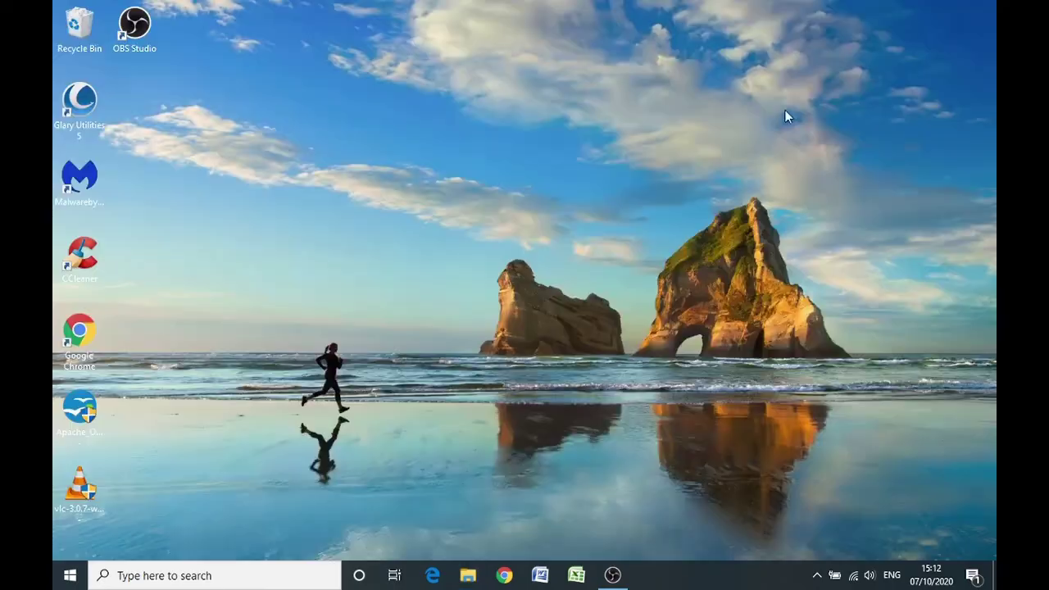
{"action": "left_click", "coordinate": [977, 8]}
{"action": "mouse_move", "coordinate": [472, 580]}
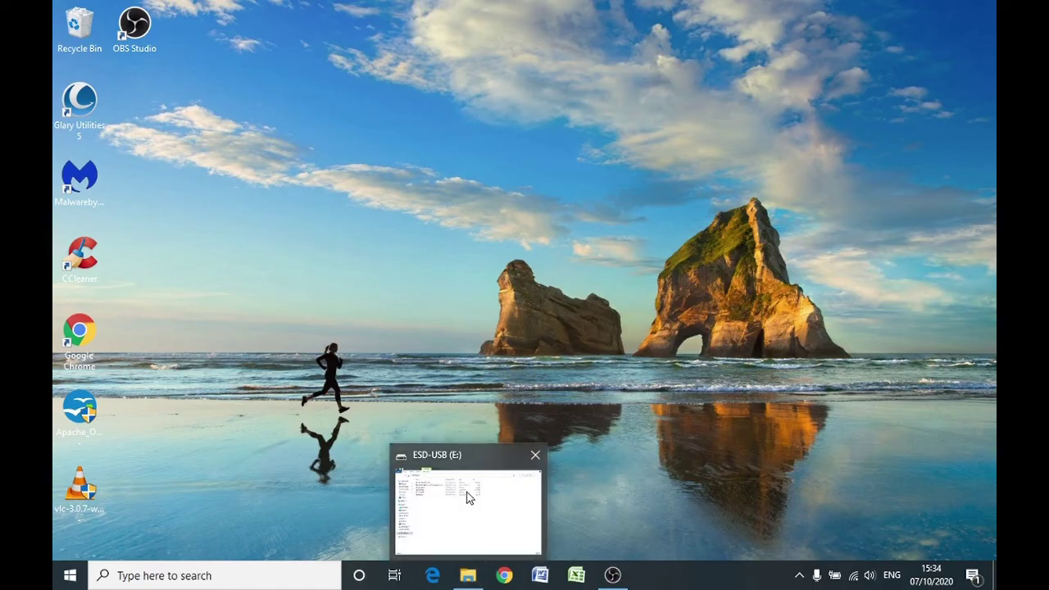
{"action": "left_click", "coordinate": [469, 578]}
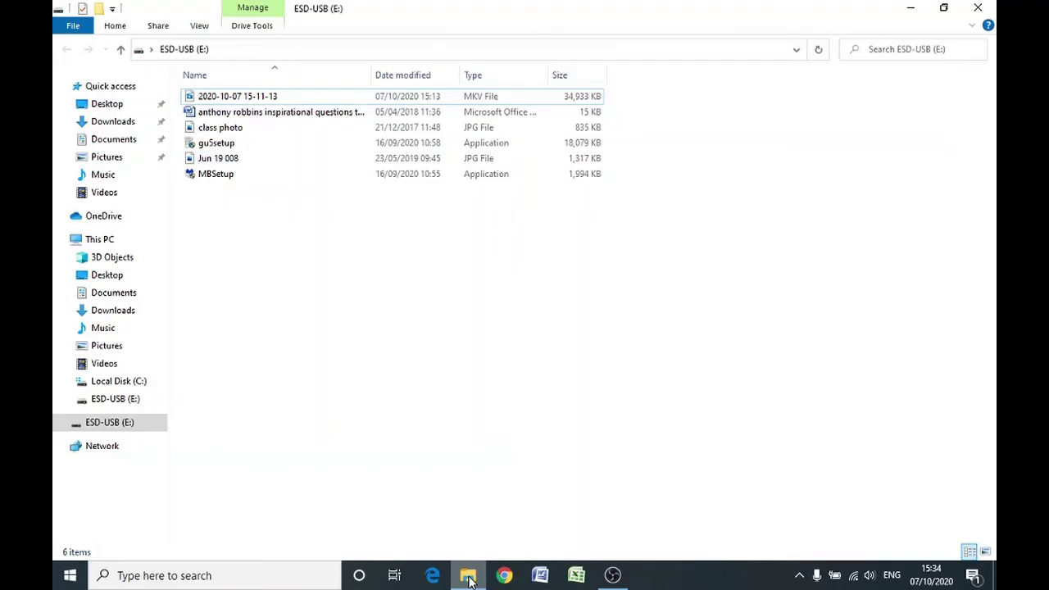
{"action": "left_click", "coordinate": [117, 425]}
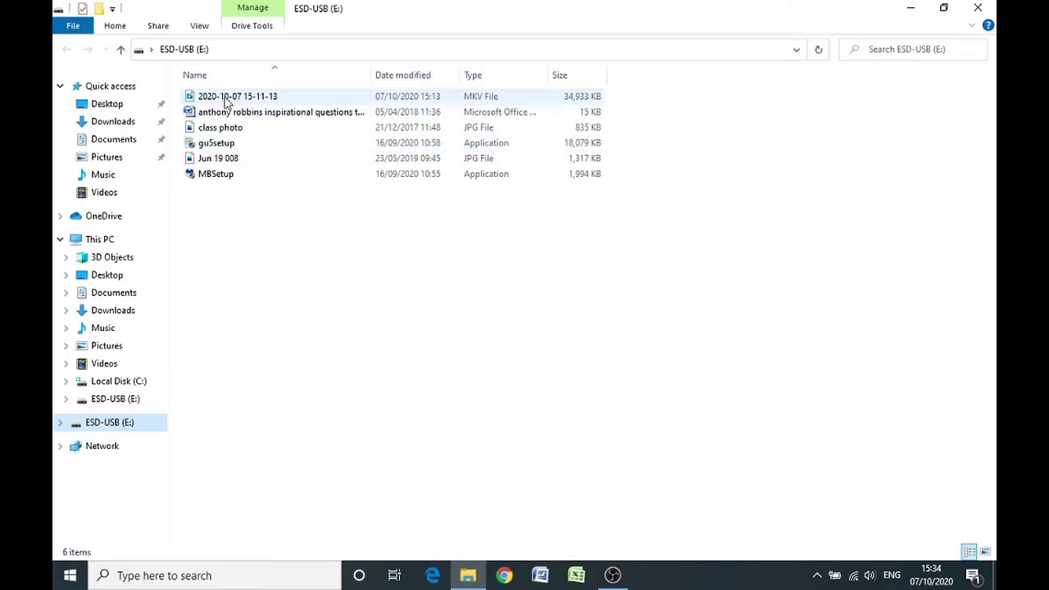
{"action": "left_click", "coordinate": [227, 100]}
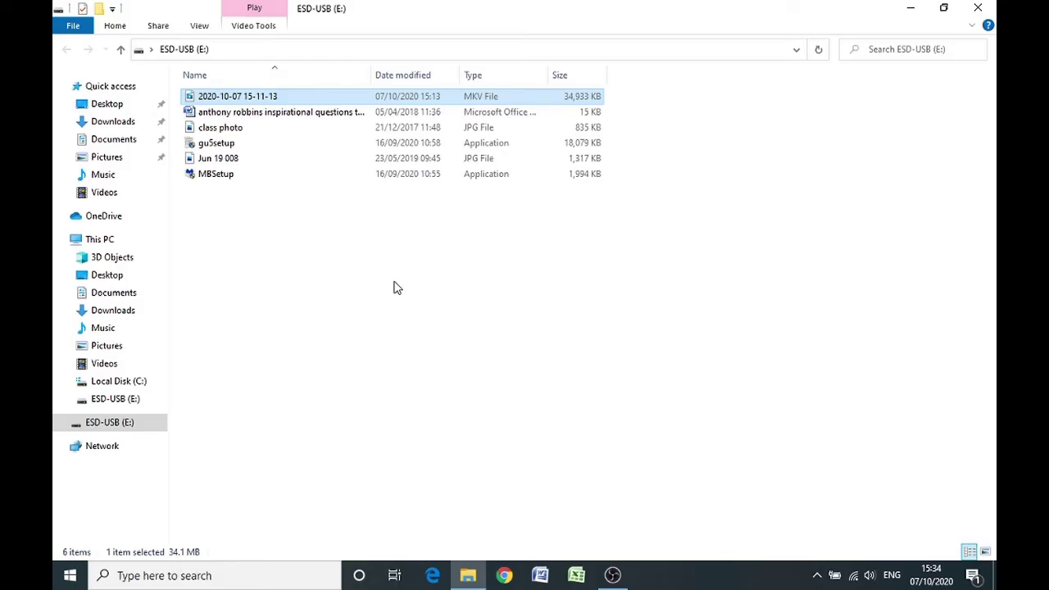
{"action": "key", "text": "shift+Delete"}
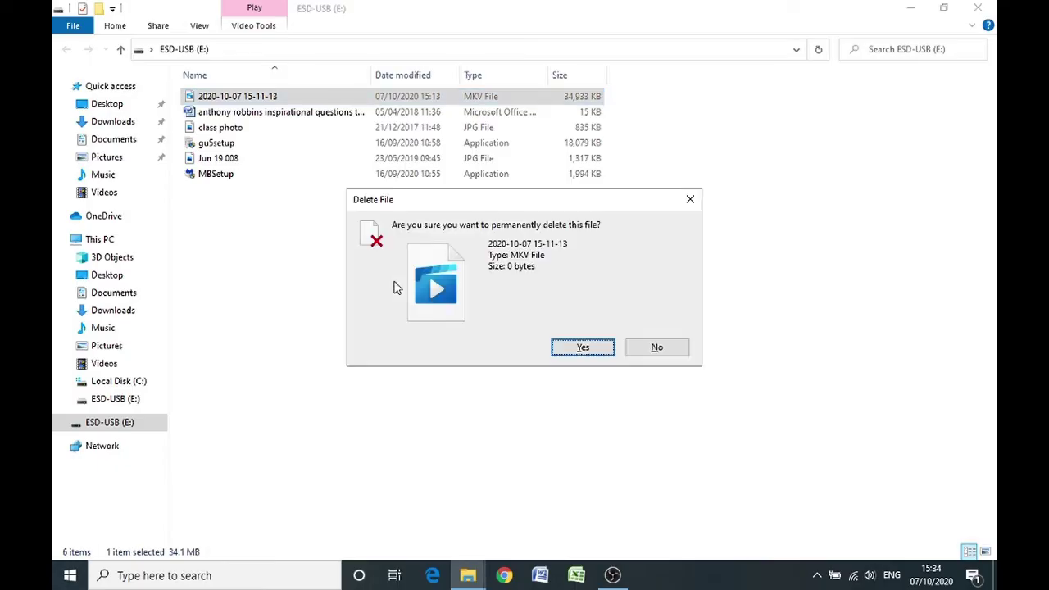
{"action": "left_click", "coordinate": [581, 348]}
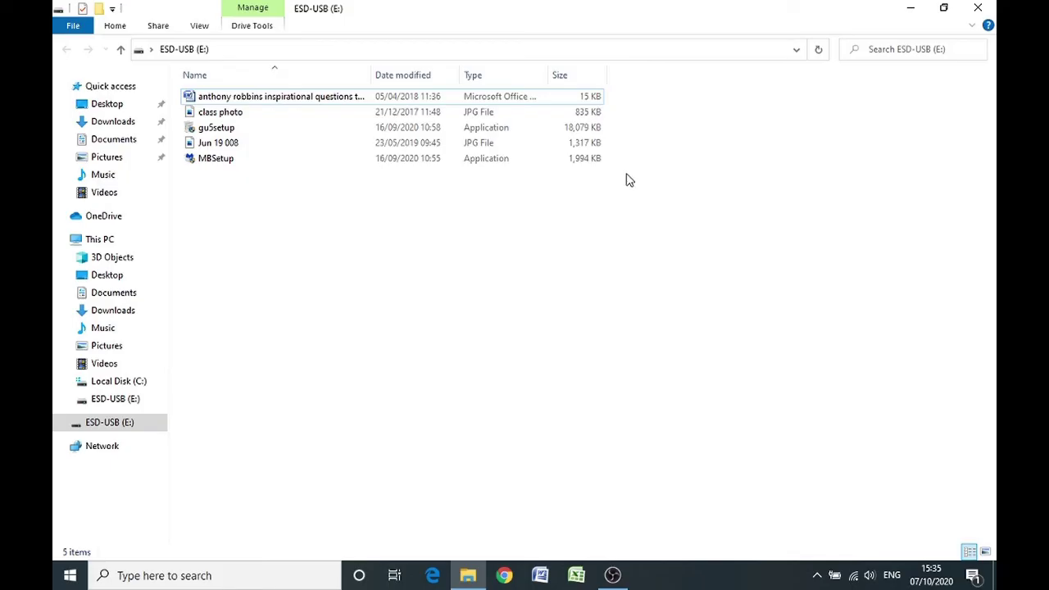
- Box-select the five remaining files on ESD-USB (E:) and permanently delete them, leaving 0 items
{"action": "left_click_drag", "start_coordinate": [613, 172], "coordinate": [327, 97]}
{"action": "left_click", "coordinate": [405, 196]}
{"action": "left_click_drag", "start_coordinate": [660, 175], "coordinate": [389, 96]}
{"action": "left_click", "coordinate": [555, 180]}
{"action": "left_click_drag", "start_coordinate": [593, 170], "coordinate": [404, 96]}
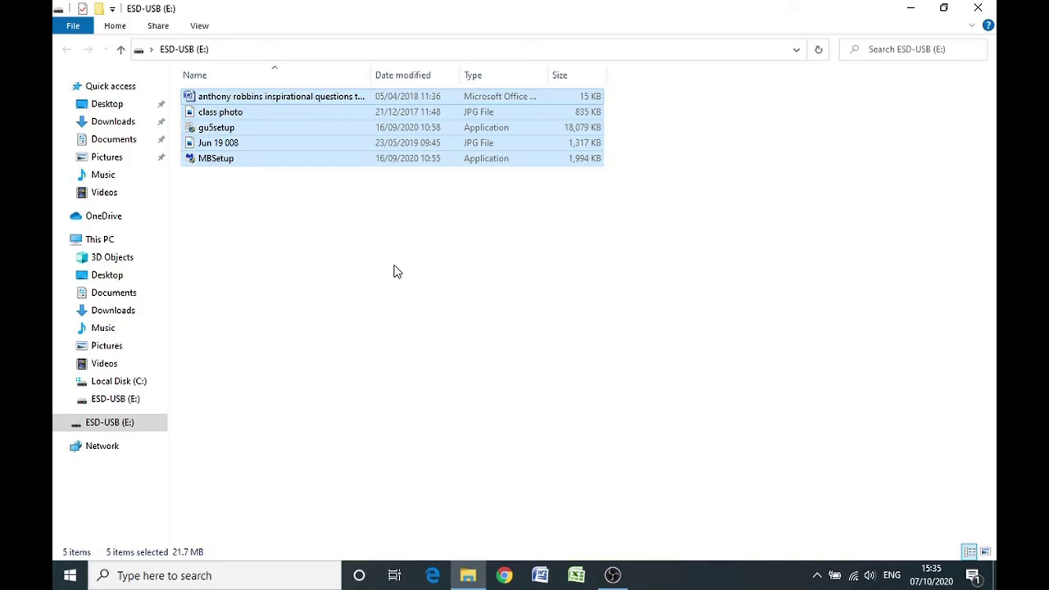
{"action": "key", "text": "Delete"}
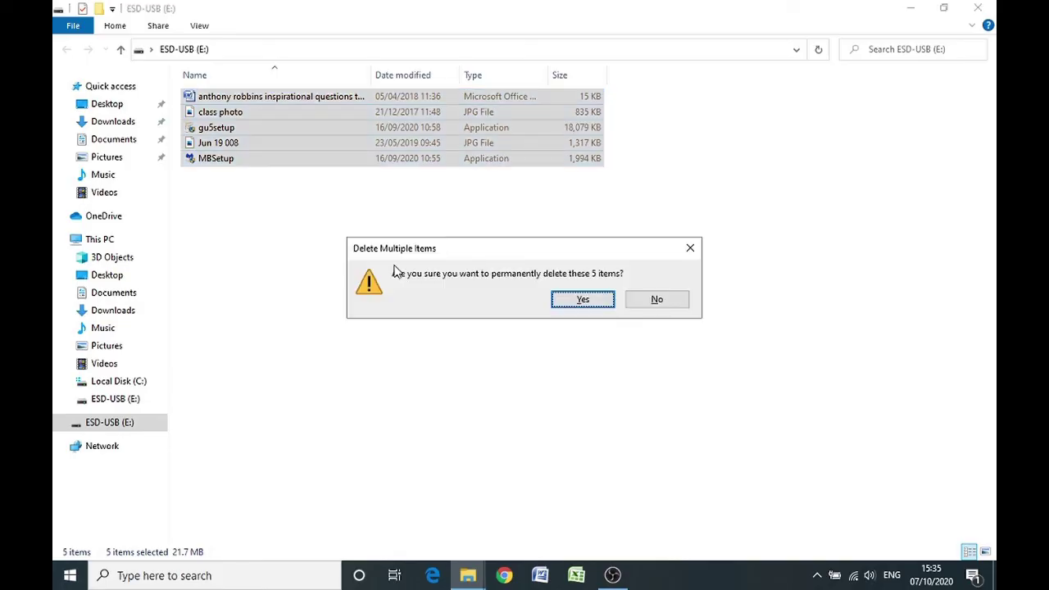
{"action": "left_click", "coordinate": [582, 300]}
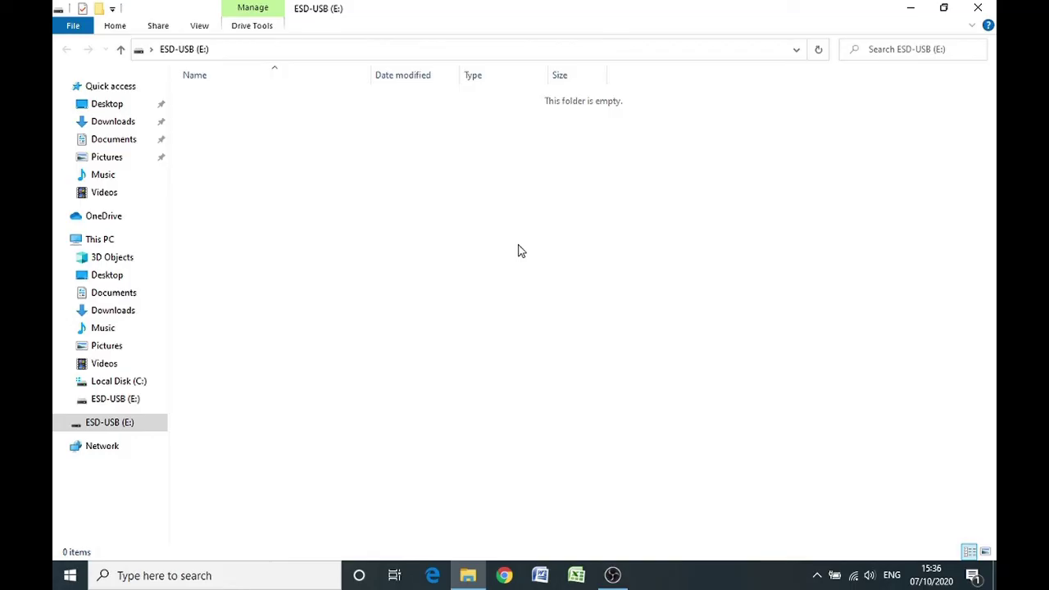
{"action": "left_click", "coordinate": [102, 157]}
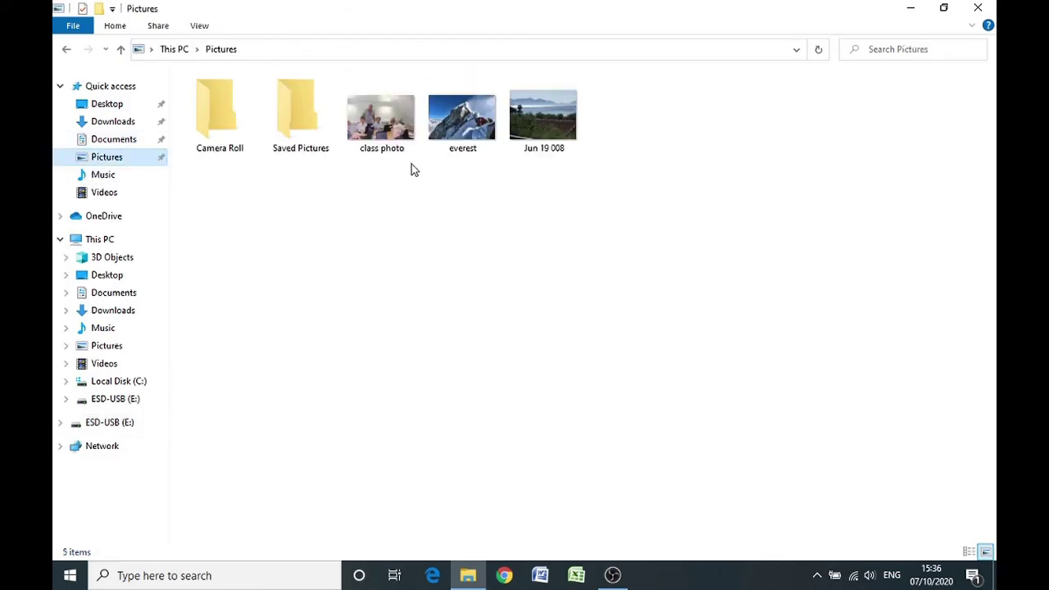
{"action": "left_click", "coordinate": [110, 422]}
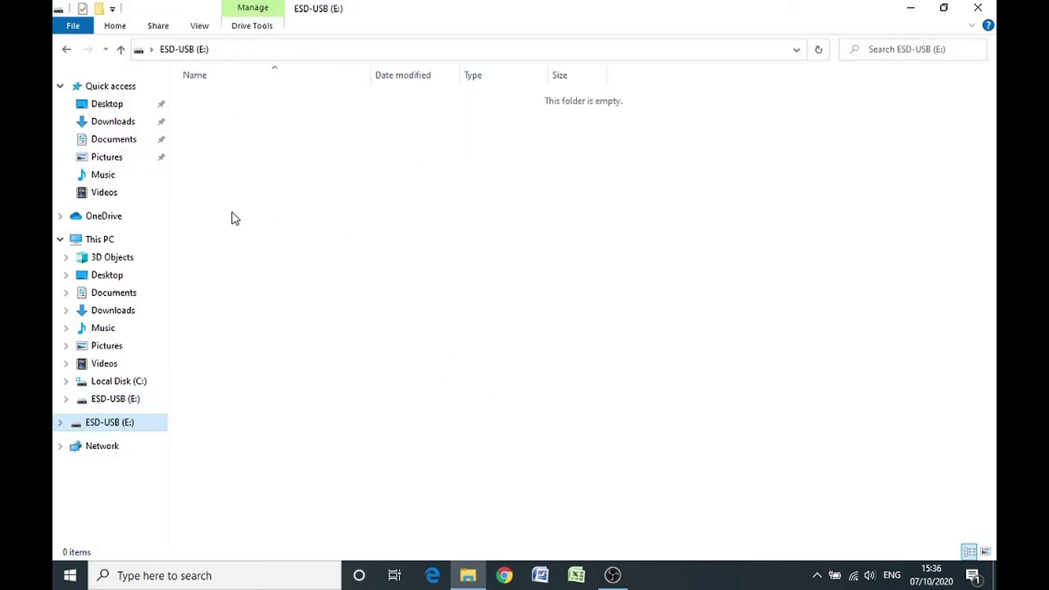
- Copy the 'anthony robbins inspirational questions' document from Documents and paste it onto ESD-USB (E:)
{"action": "left_click", "coordinate": [112, 142]}
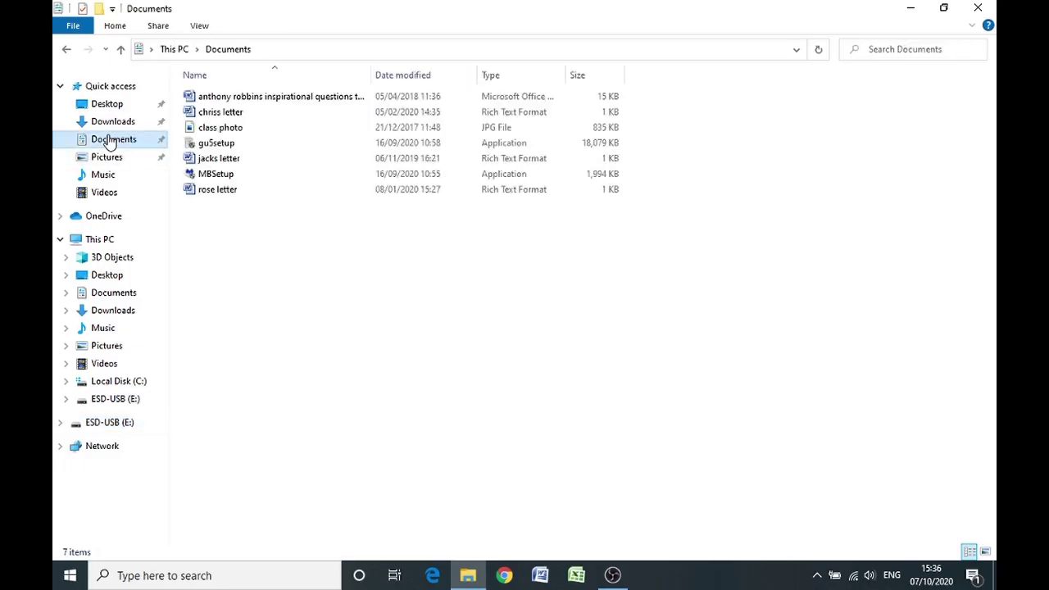
{"action": "left_click", "coordinate": [223, 100]}
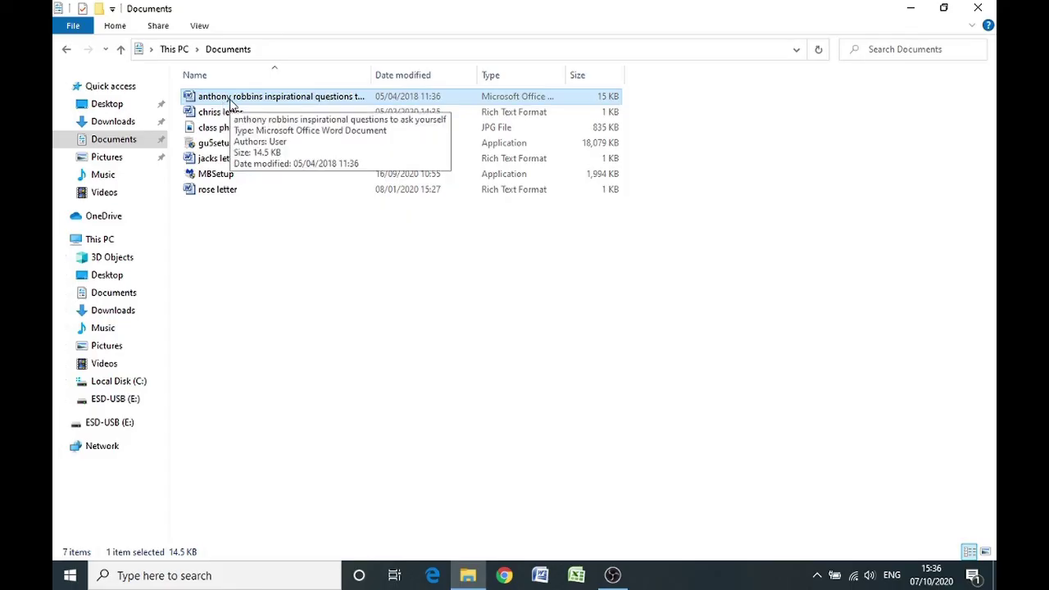
{"action": "left_click", "coordinate": [229, 98]}
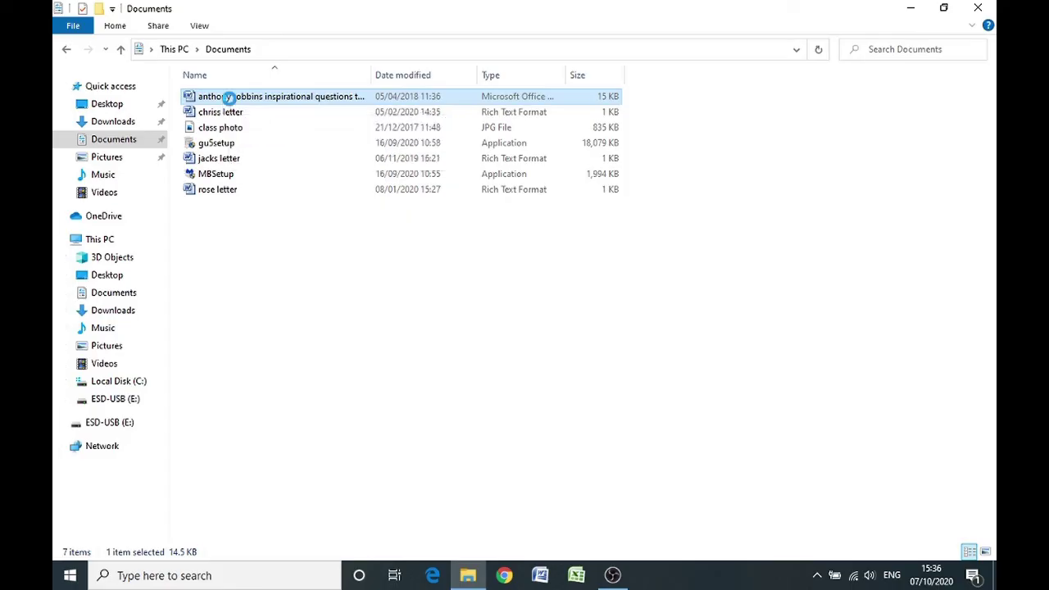
{"action": "right_click", "coordinate": [230, 99]}
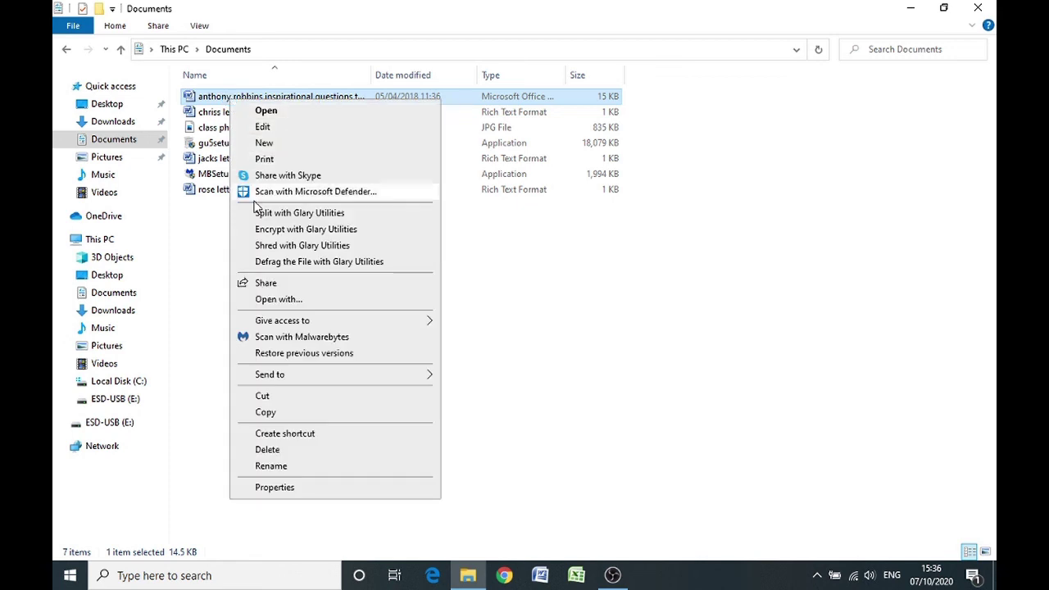
{"action": "left_click", "coordinate": [269, 414]}
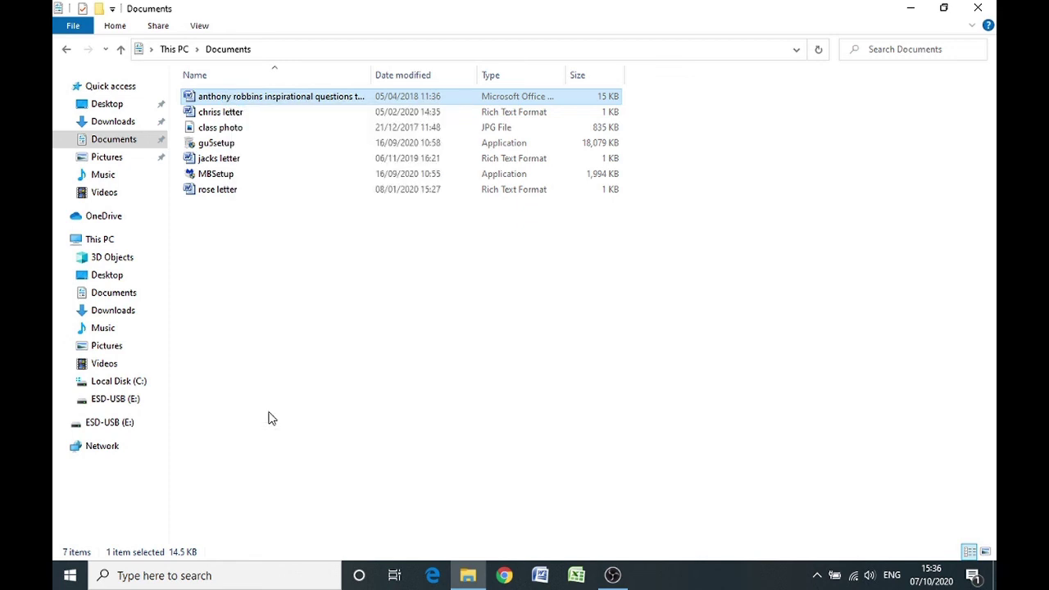
{"action": "left_click", "coordinate": [123, 426]}
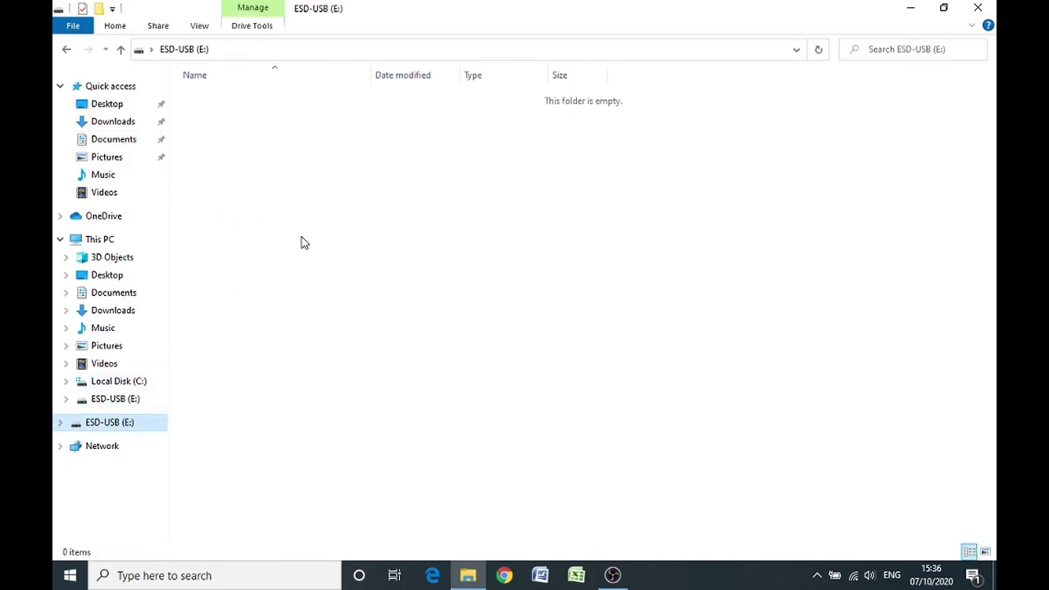
{"action": "right_click", "coordinate": [358, 215]}
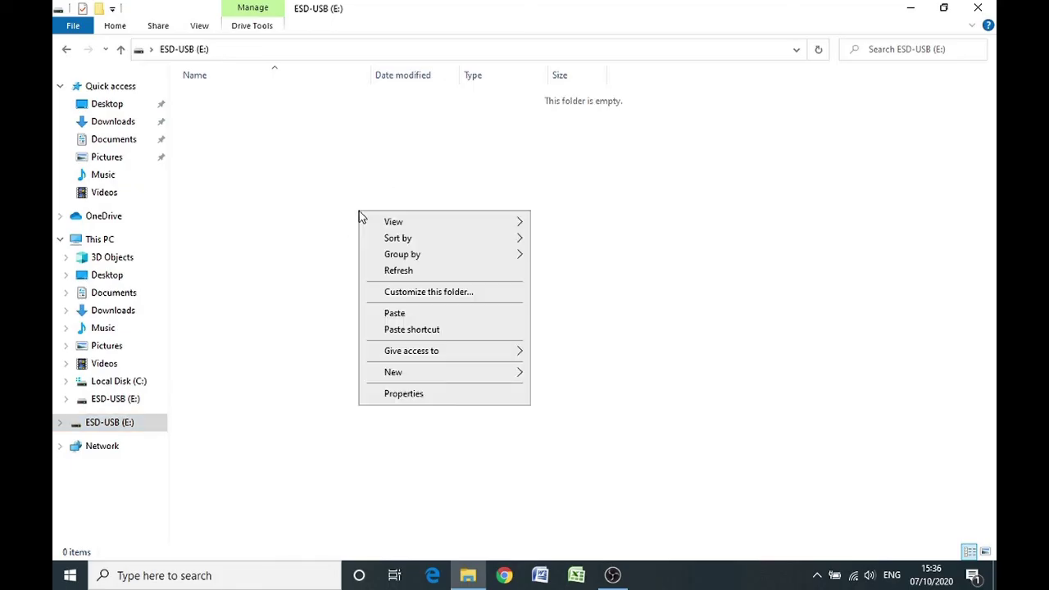
{"action": "left_click", "coordinate": [394, 314]}
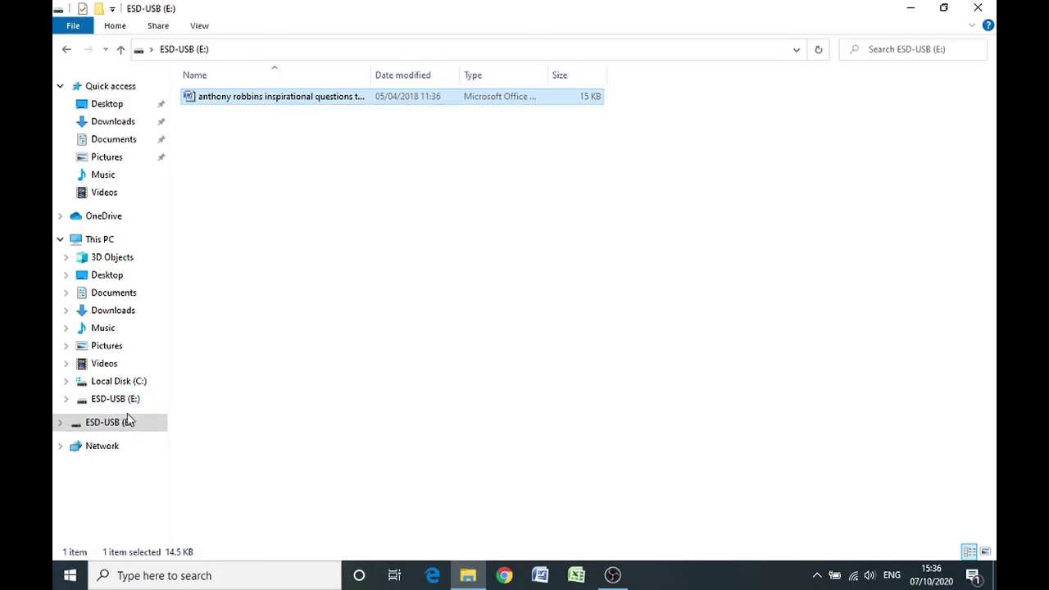
- Copy the 'Jun 19 008' JPG from Pictures and paste it onto ESD-USB (E:) beside the document
{"action": "left_click", "coordinate": [128, 158]}
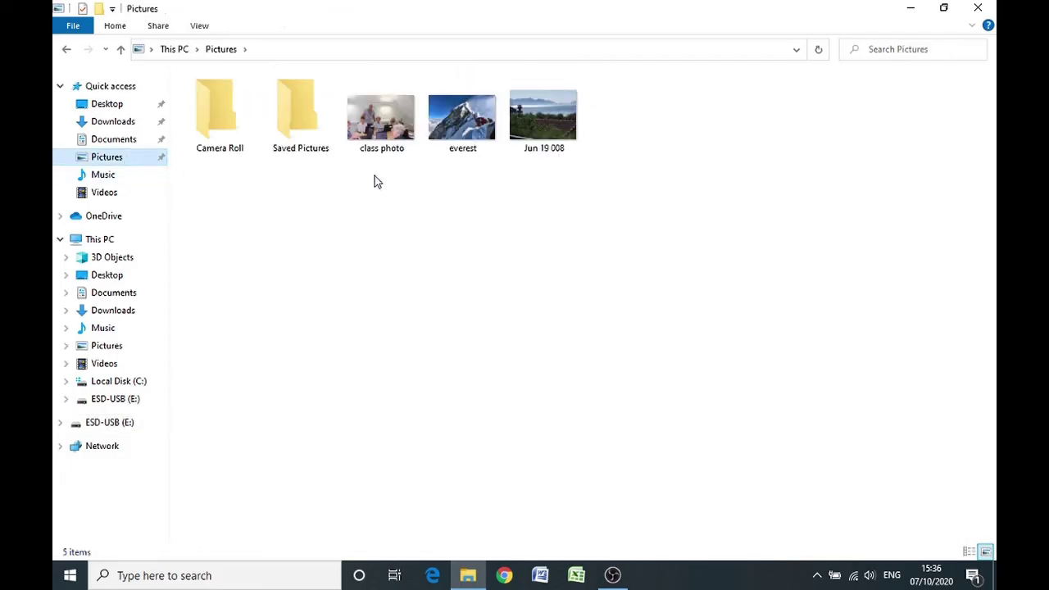
{"action": "left_click", "coordinate": [556, 134]}
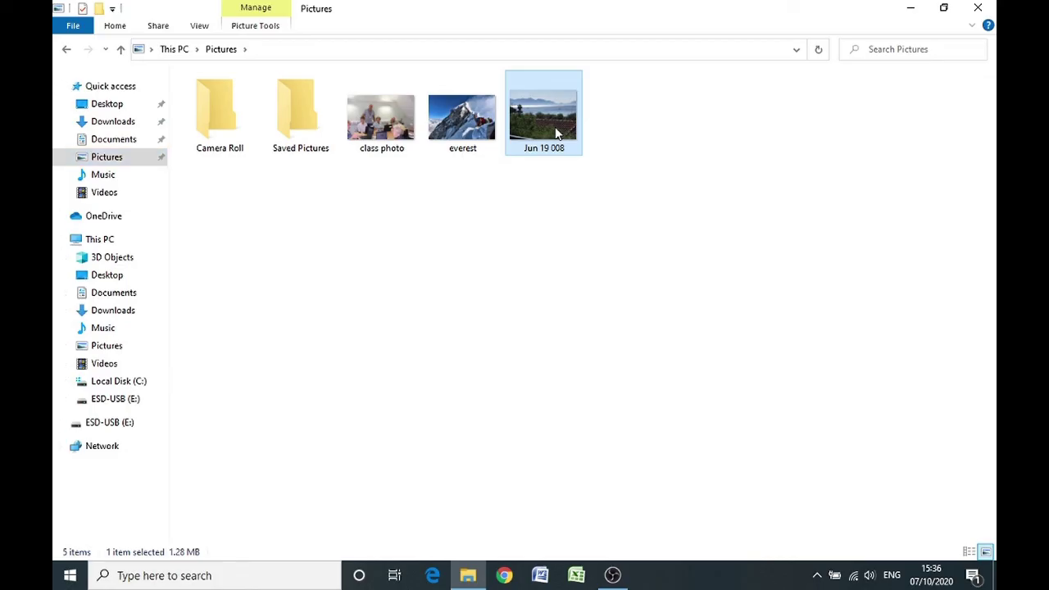
{"action": "double_click", "coordinate": [556, 131]}
{"action": "right_click", "coordinate": [554, 126]}
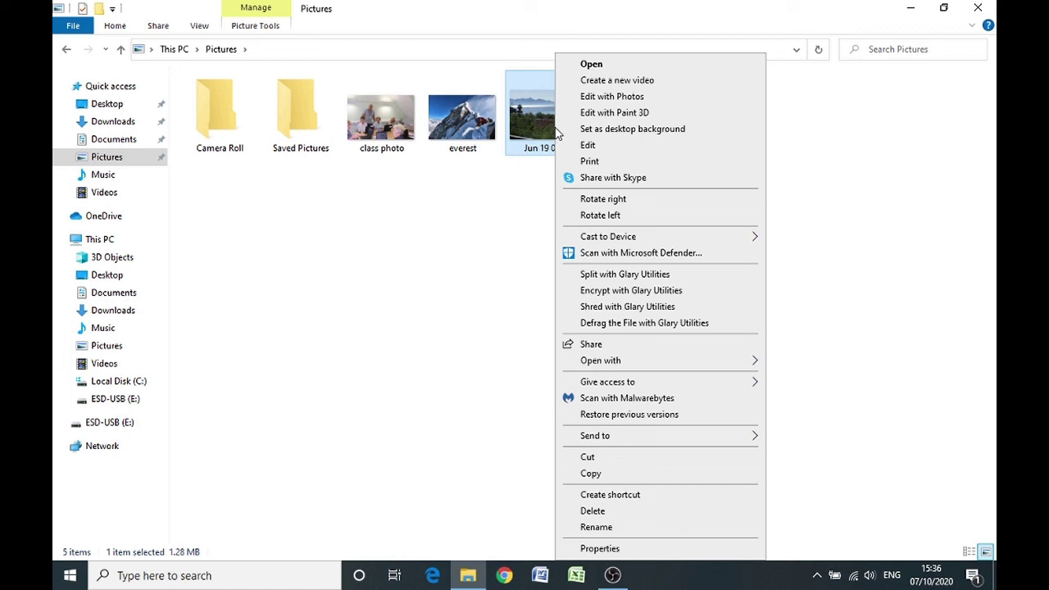
{"action": "left_click", "coordinate": [591, 474]}
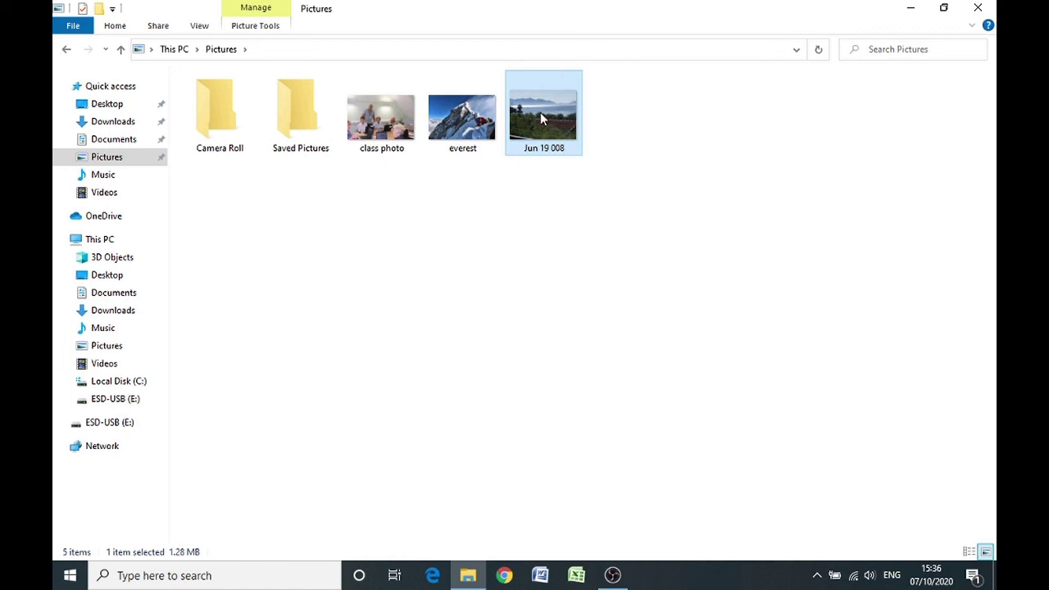
{"action": "left_click", "coordinate": [112, 426]}
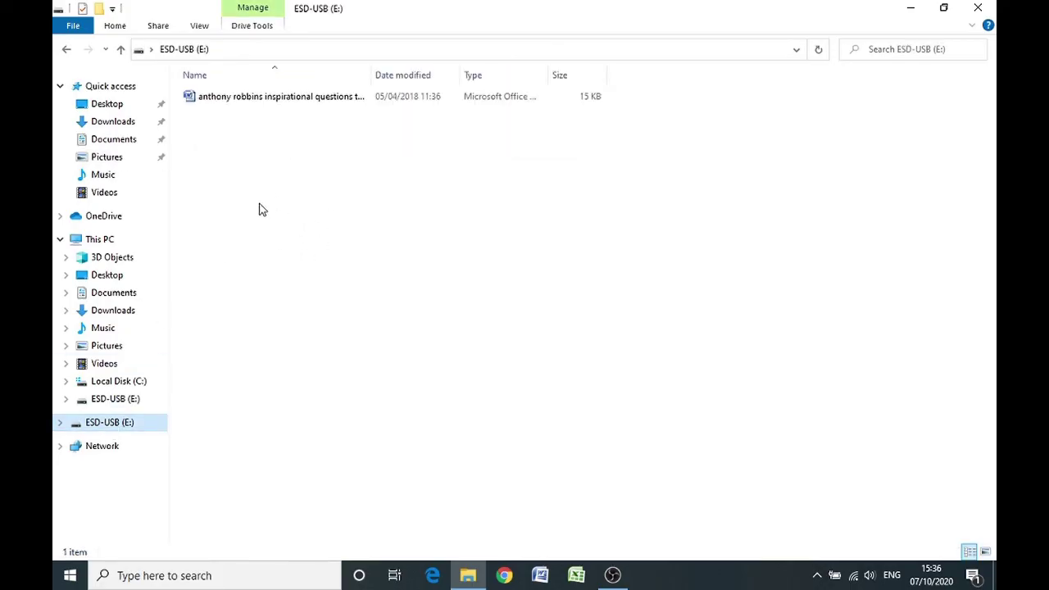
{"action": "right_click", "coordinate": [289, 216]}
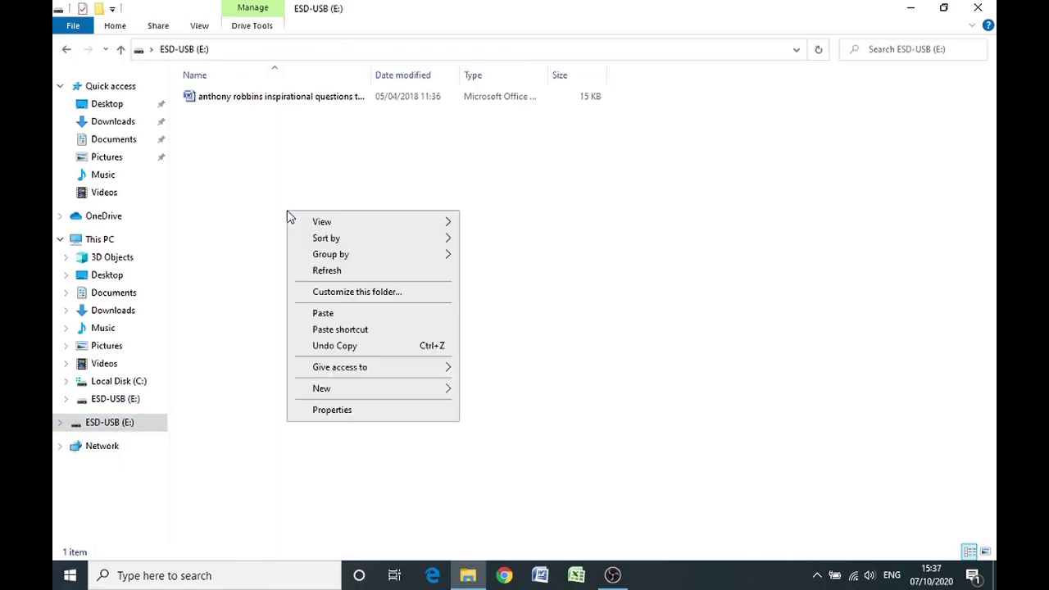
{"action": "left_click", "coordinate": [323, 314]}
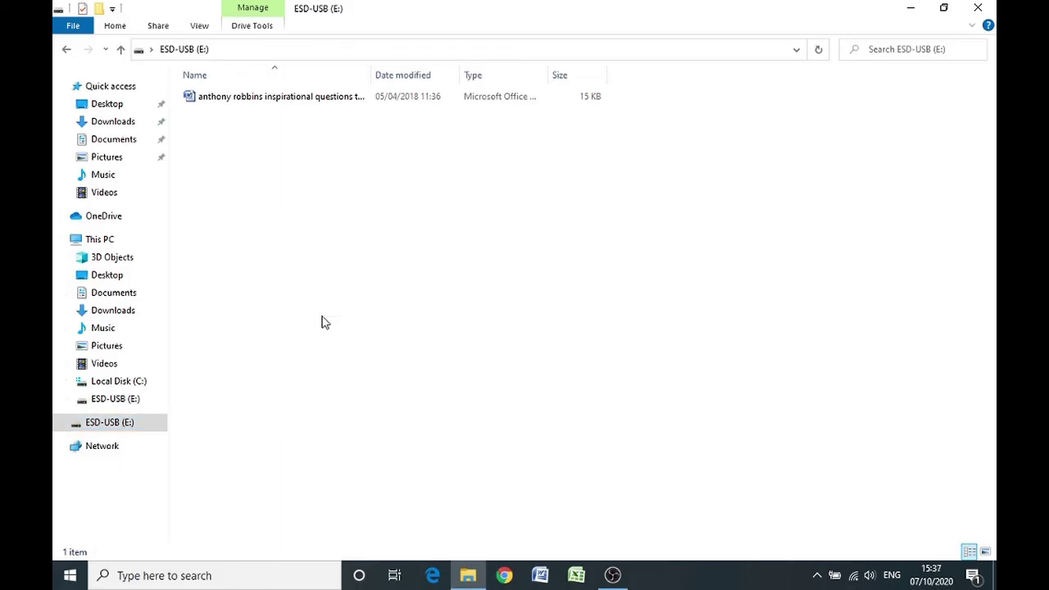
{"action": "left_click", "coordinate": [249, 218]}
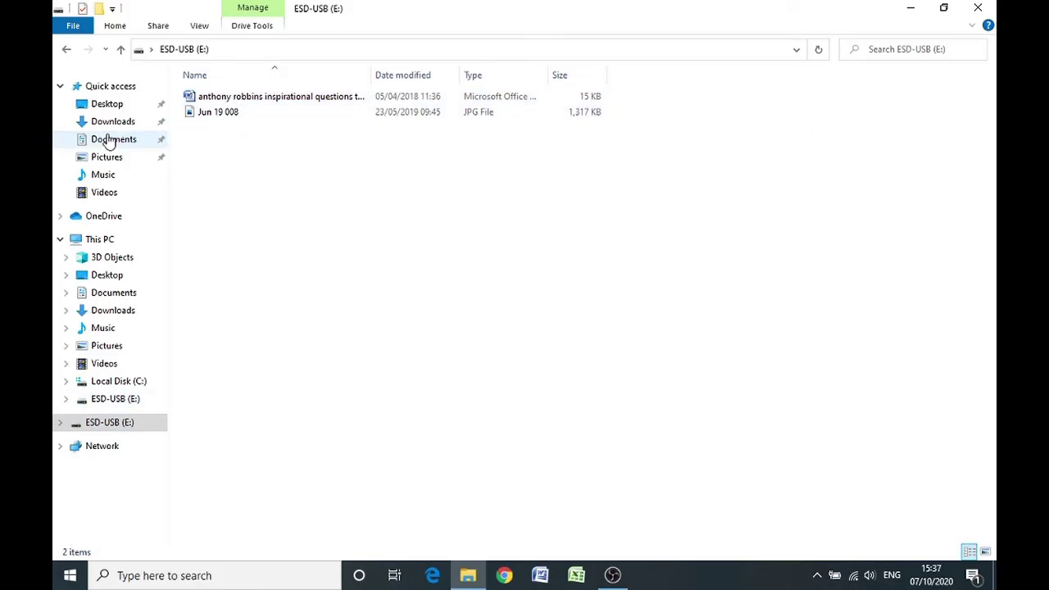
- Look through Documents, Pictures and ESD-USB (E:), then close File Explorer
{"action": "left_click", "coordinate": [108, 139]}
{"action": "left_click", "coordinate": [109, 157]}
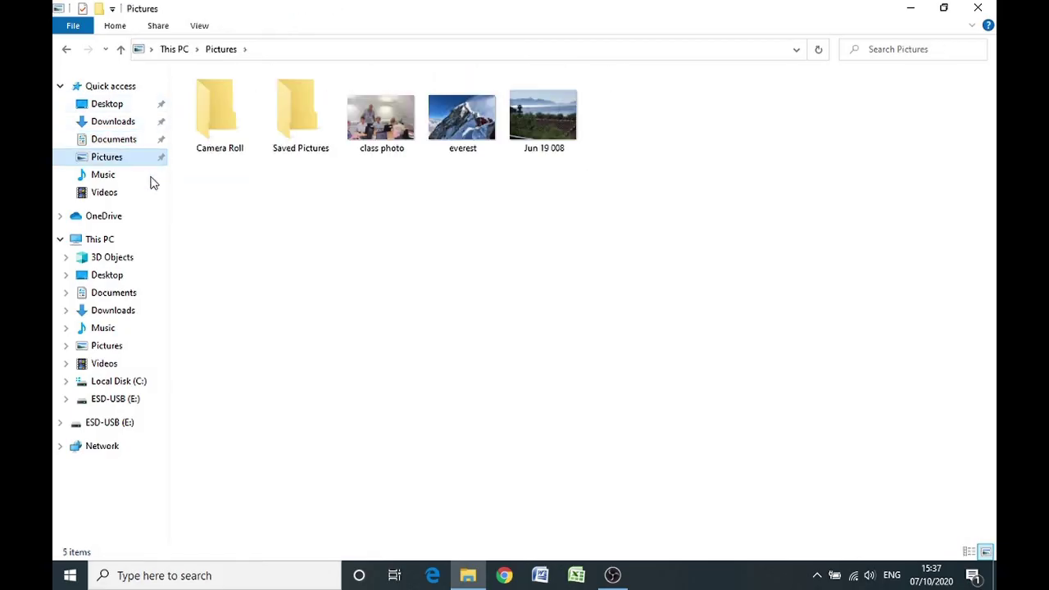
{"action": "left_click", "coordinate": [105, 140]}
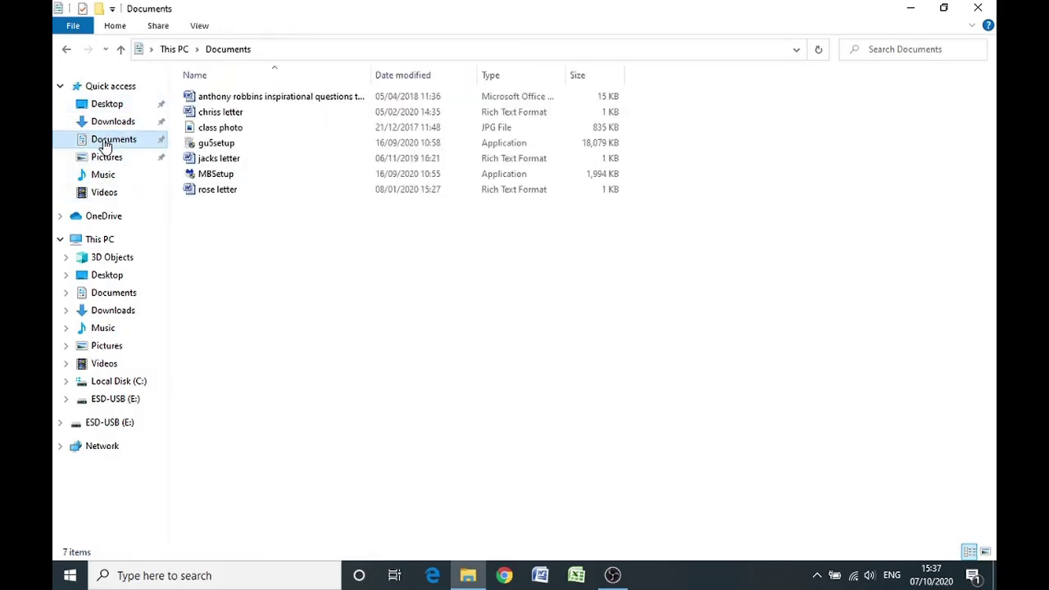
{"action": "left_click", "coordinate": [102, 424]}
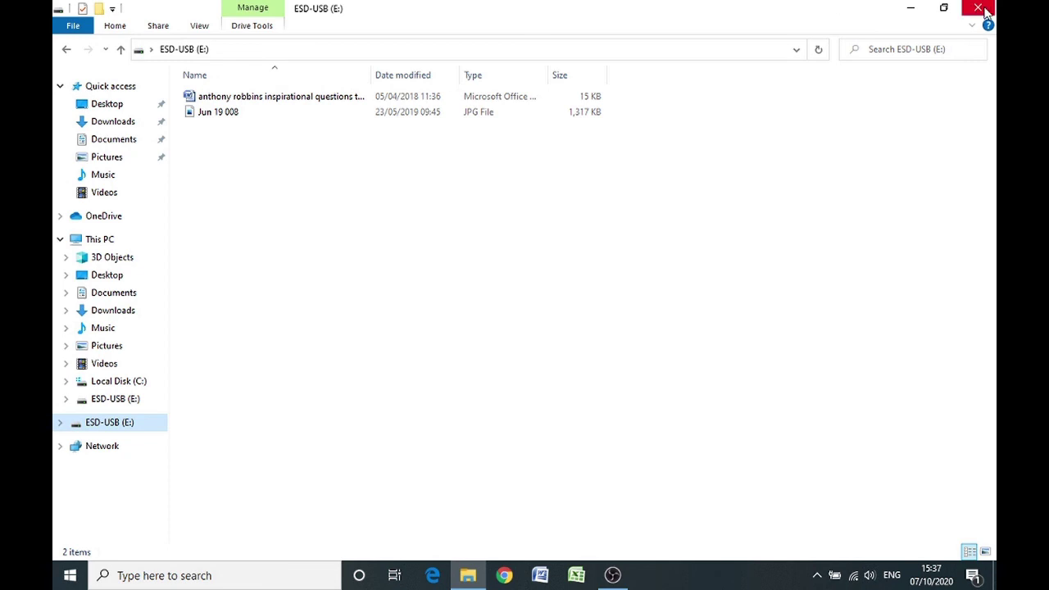
{"action": "left_click", "coordinate": [983, 10]}
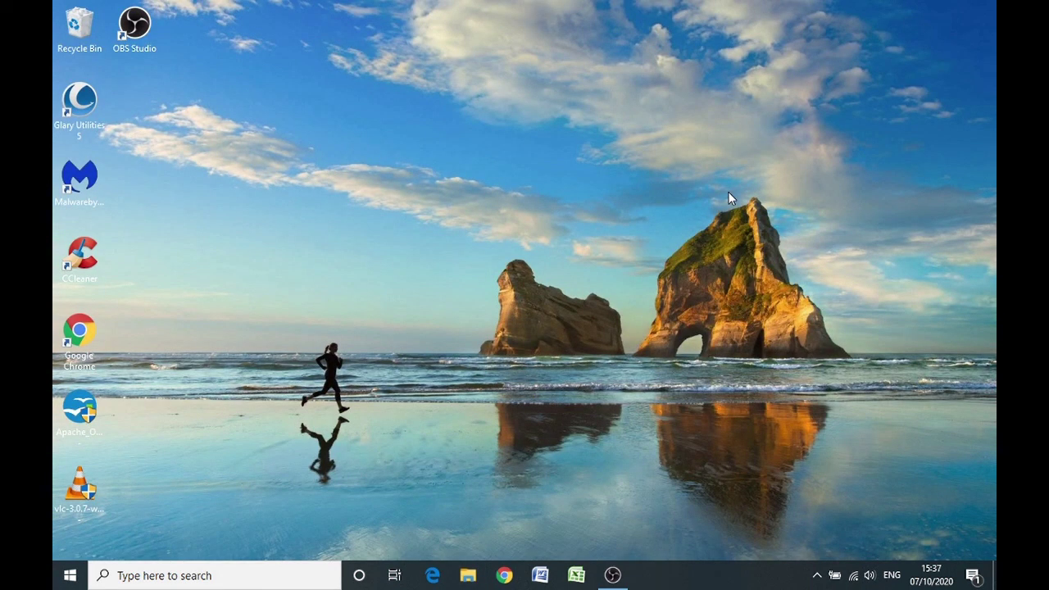